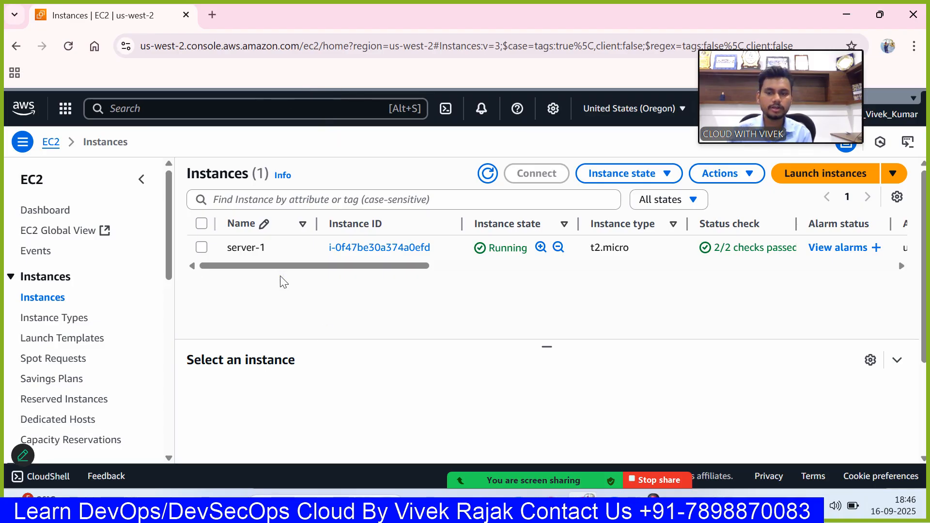
- Look over the EC2 dashboard's launch options and open the launch form for a new instance in the Oregon region
{"action": "mouse_move", "coordinate": [268, 263]}
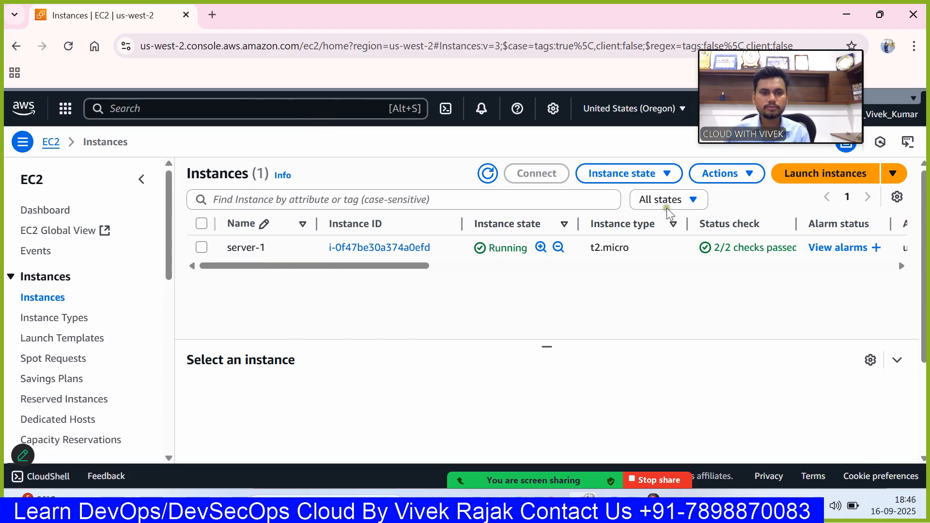
{"action": "left_click", "coordinate": [46, 211]}
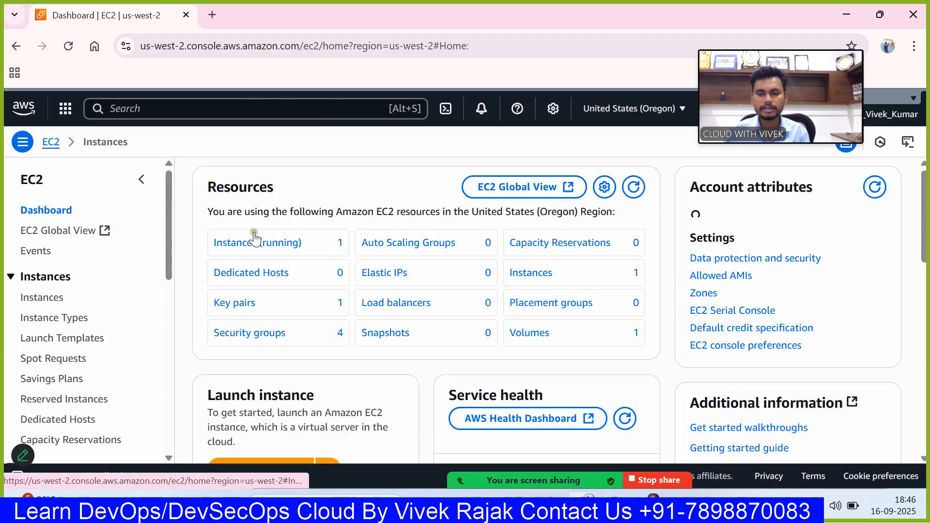
{"action": "scroll", "coordinate": [239, 354], "scroll_direction": "down", "scroll_amount": 3}
{"action": "scroll", "coordinate": [239, 358], "scroll_direction": "down", "scroll_amount": 3}
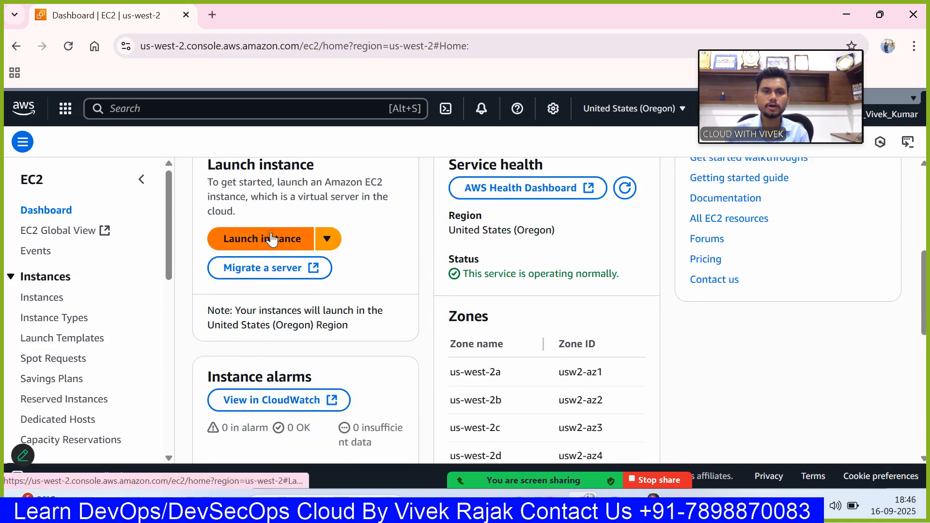
{"action": "left_click", "coordinate": [42, 298]}
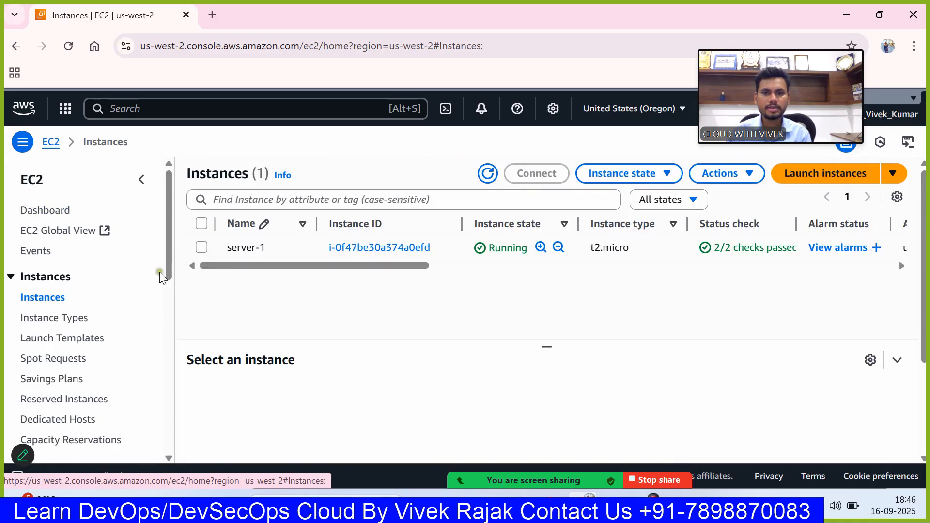
{"action": "left_click", "coordinate": [842, 176]}
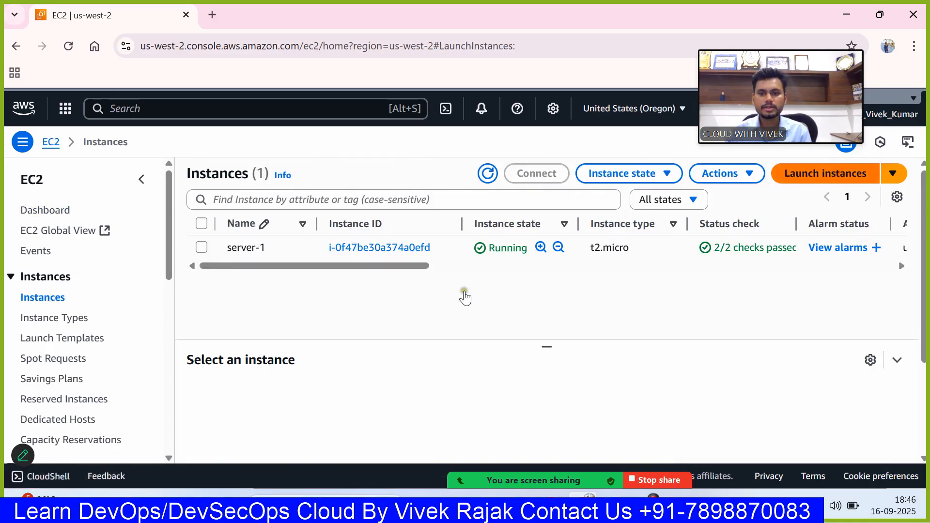
- Name the new instance with the owner's first name followed by "-server"
{"action": "scroll", "coordinate": [304, 297], "scroll_direction": "down", "scroll_amount": 1}
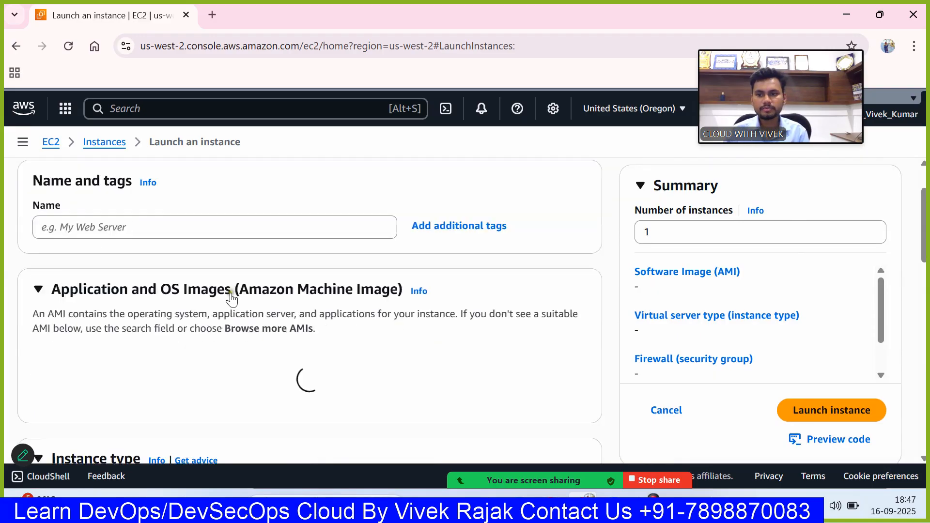
{"action": "left_click", "coordinate": [214, 228]}
{"action": "type", "text": "vivek0"}
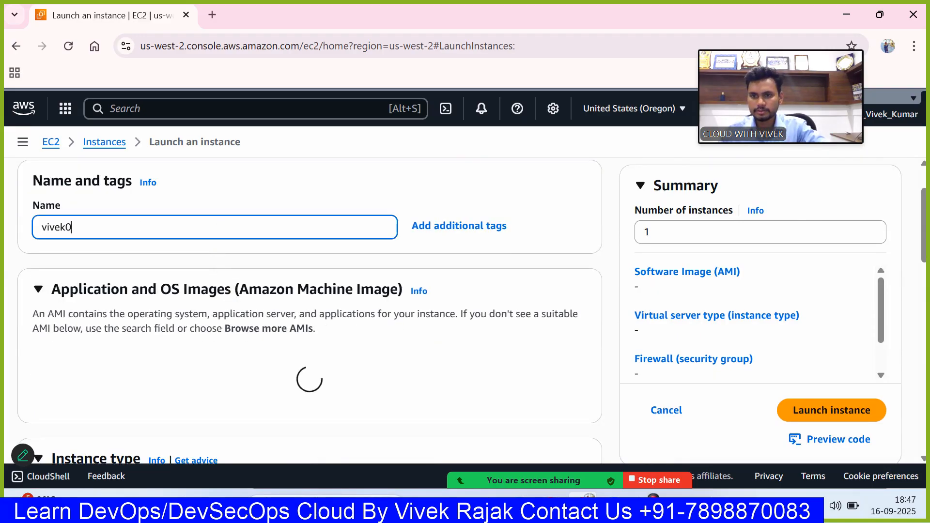
{"action": "key", "text": "BackSpace"}
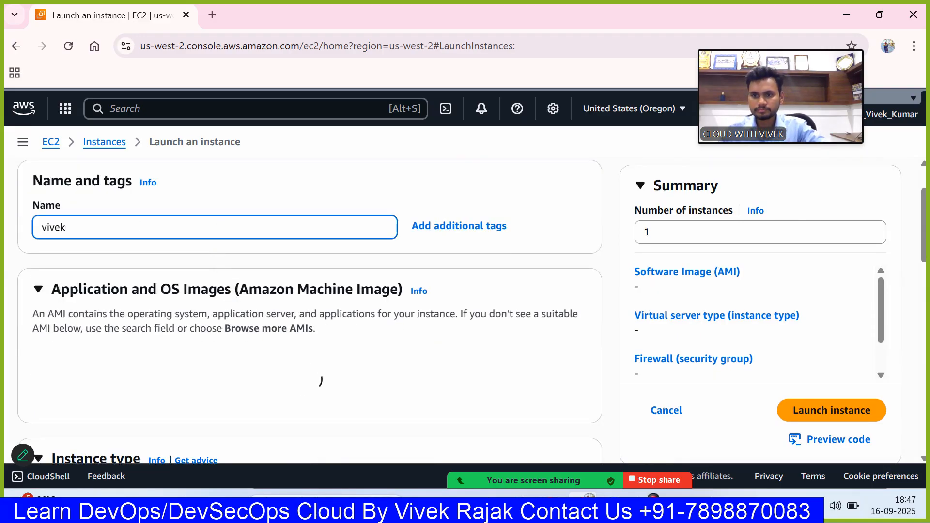
{"action": "type", "text": "-server"}
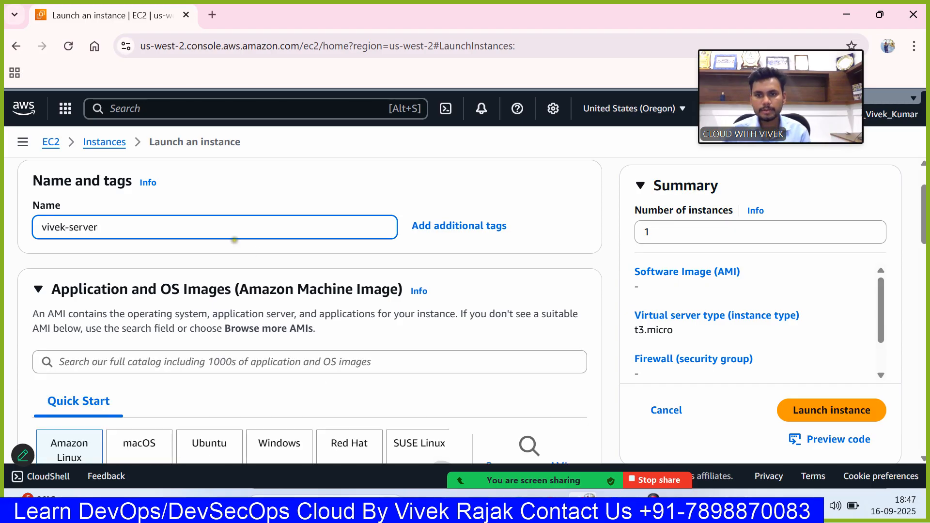
- Examine the operating system choices, the Amazon Linux 2023 image details and the available architecture options
{"action": "scroll", "coordinate": [325, 280], "scroll_direction": "down", "scroll_amount": 4}
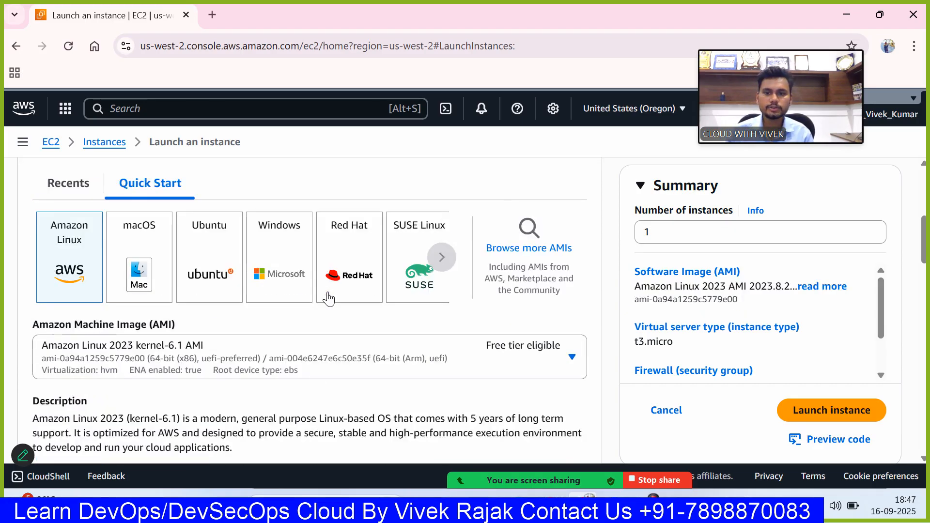
{"action": "scroll", "coordinate": [329, 299], "scroll_direction": "up", "scroll_amount": 1}
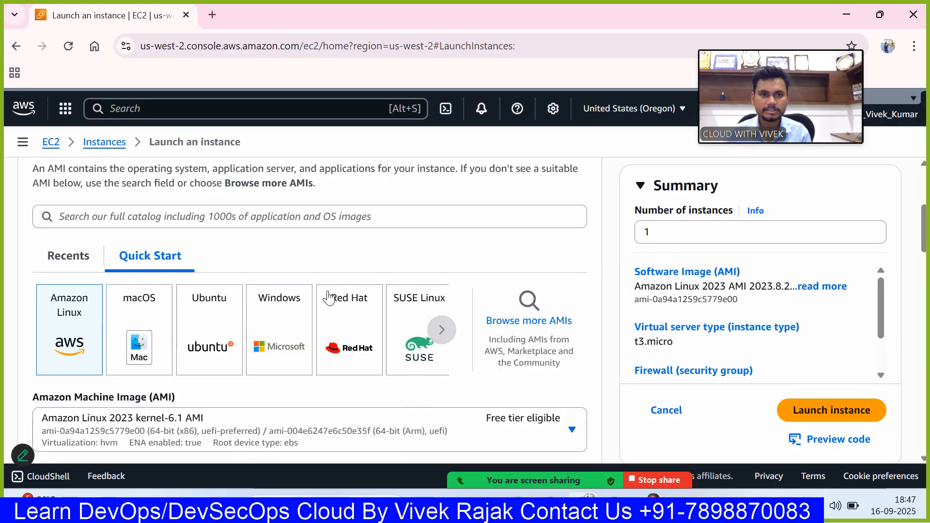
{"action": "scroll", "coordinate": [328, 297], "scroll_direction": "down", "scroll_amount": 1}
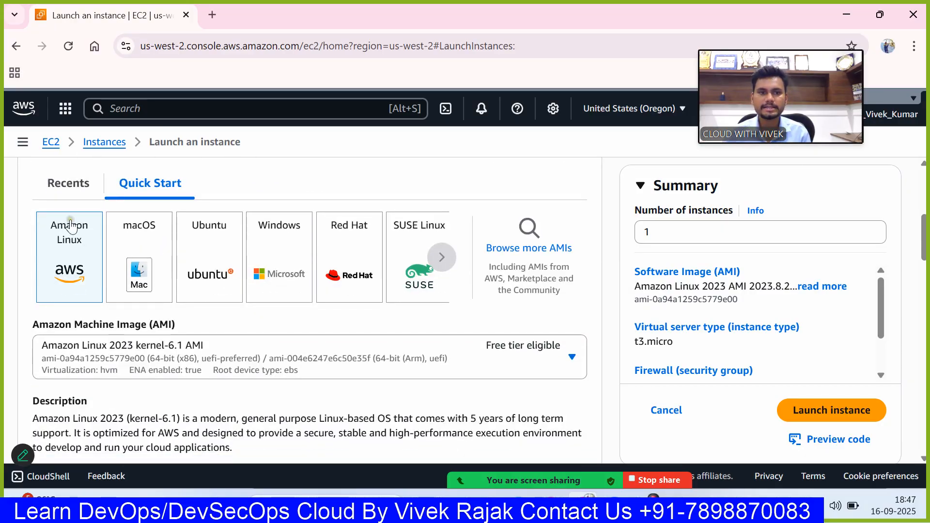
{"action": "scroll", "coordinate": [83, 243], "scroll_direction": "down", "scroll_amount": 3}
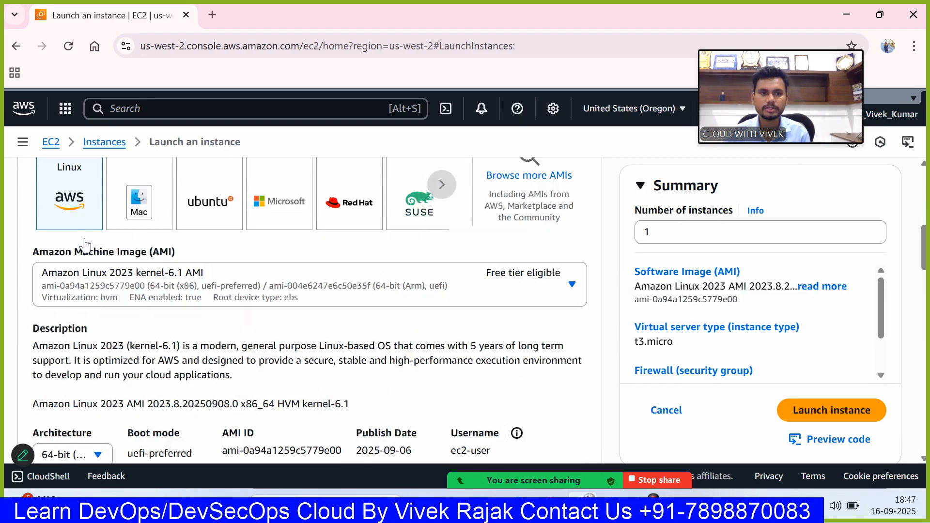
{"action": "scroll", "coordinate": [85, 246], "scroll_direction": "down", "scroll_amount": 2}
{"action": "scroll", "coordinate": [85, 245], "scroll_direction": "up", "scroll_amount": 3}
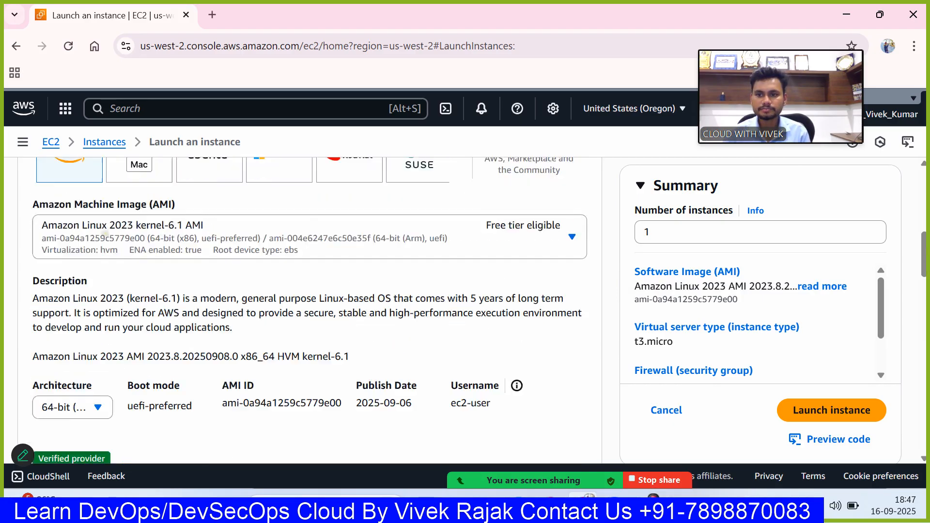
{"action": "scroll", "coordinate": [85, 246], "scroll_direction": "down", "scroll_amount": 5}
{"action": "scroll", "coordinate": [311, 310], "scroll_direction": "up", "scroll_amount": 1}
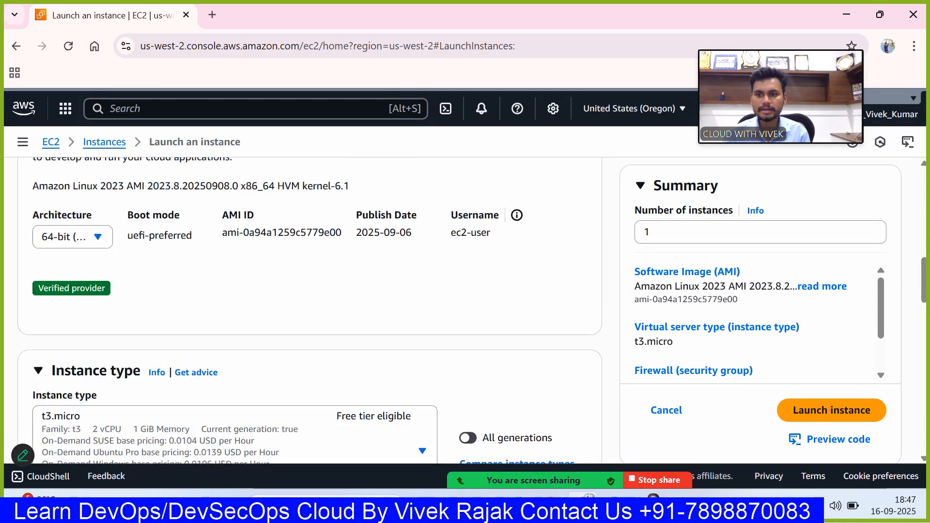
{"action": "left_click", "coordinate": [107, 237]}
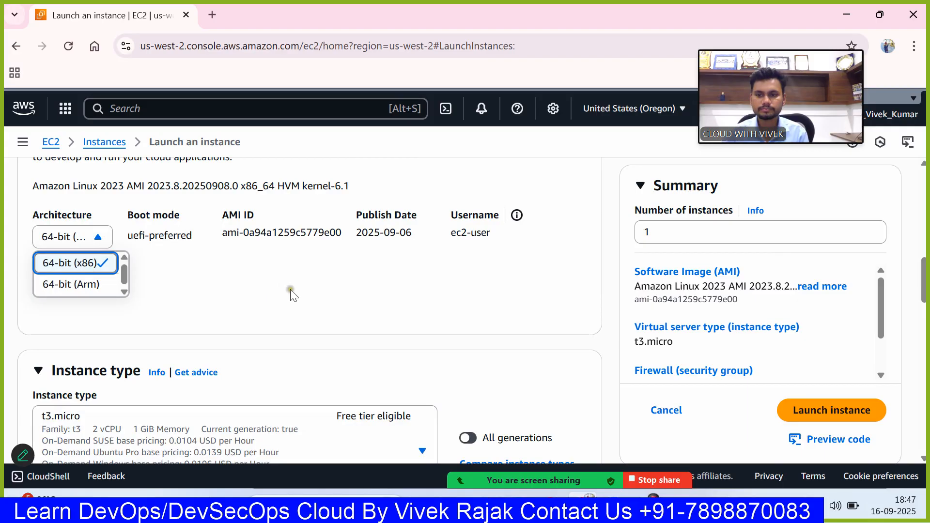
- Set the instance type to t3.medium, including all generations in the instance type choices
{"action": "scroll", "coordinate": [289, 291], "scroll_direction": "down", "scroll_amount": 8}
{"action": "scroll", "coordinate": [293, 296], "scroll_direction": "up", "scroll_amount": 10}
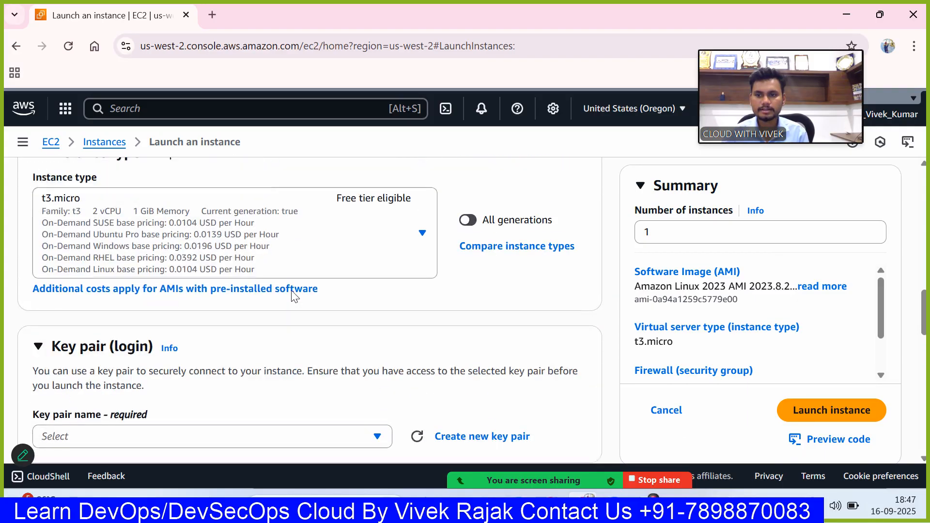
{"action": "scroll", "coordinate": [293, 295], "scroll_direction": "down", "scroll_amount": 1}
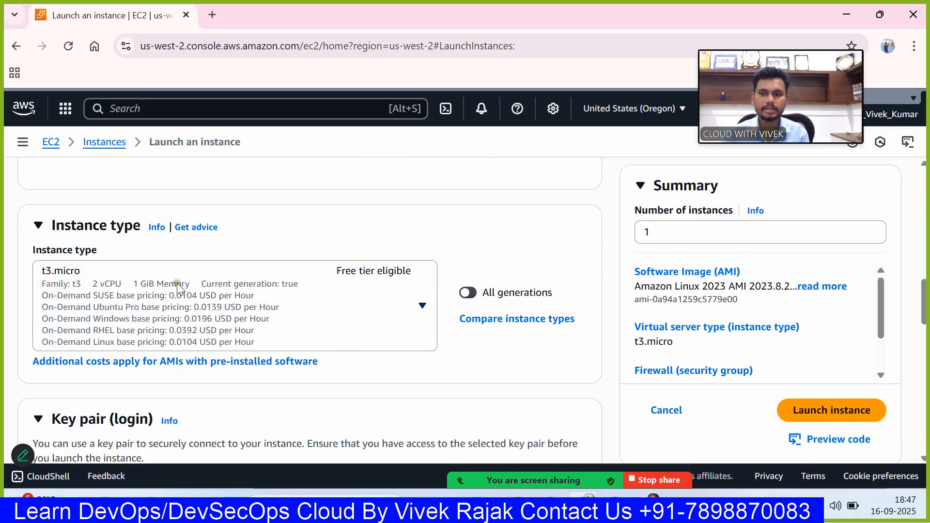
{"action": "left_click", "coordinate": [415, 307]}
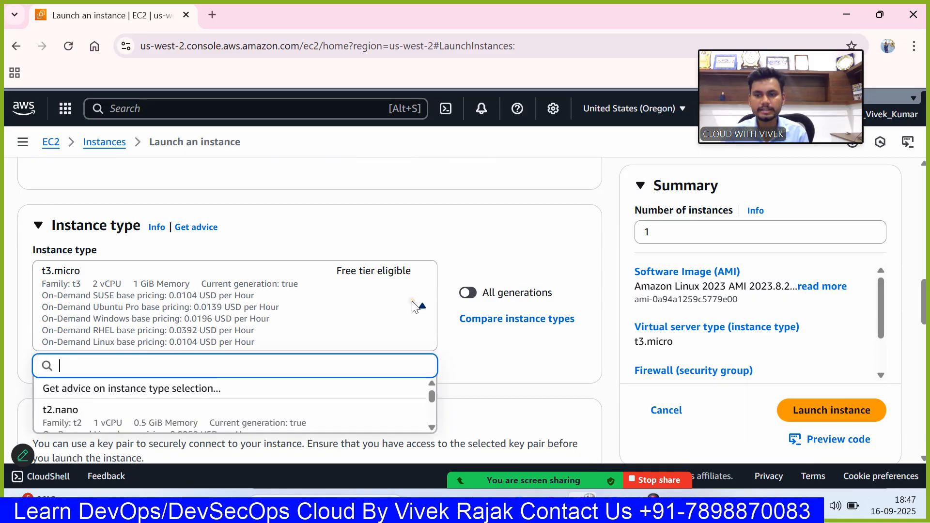
{"action": "scroll", "coordinate": [390, 303], "scroll_direction": "down", "scroll_amount": 1}
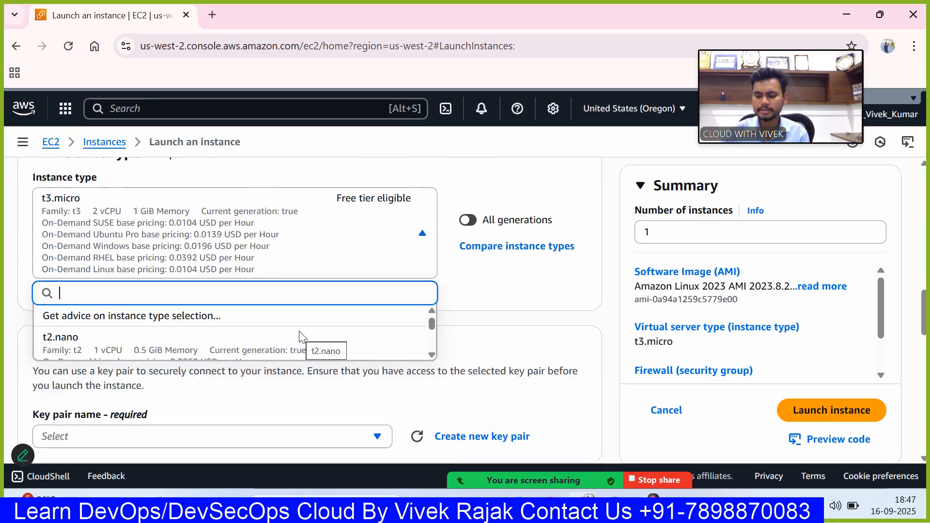
{"action": "type", "text": "t3"}
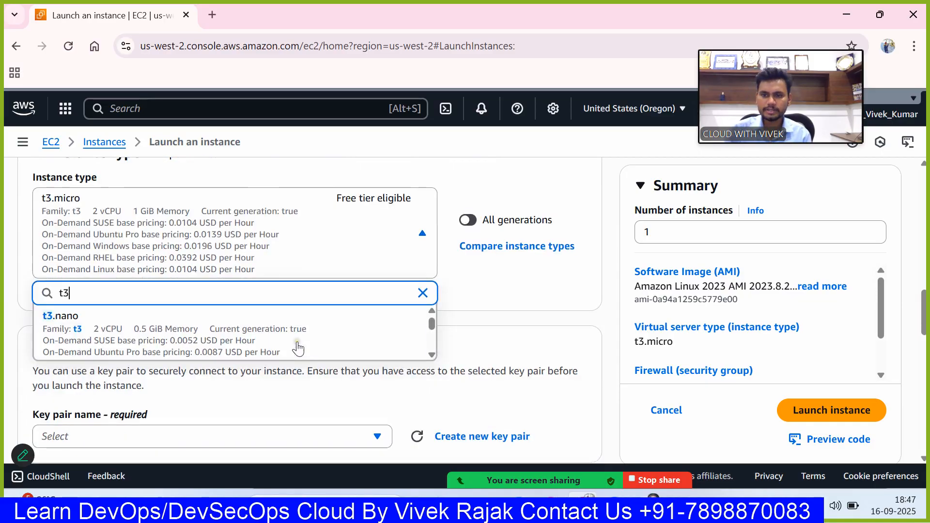
{"action": "type", "text": ".med"}
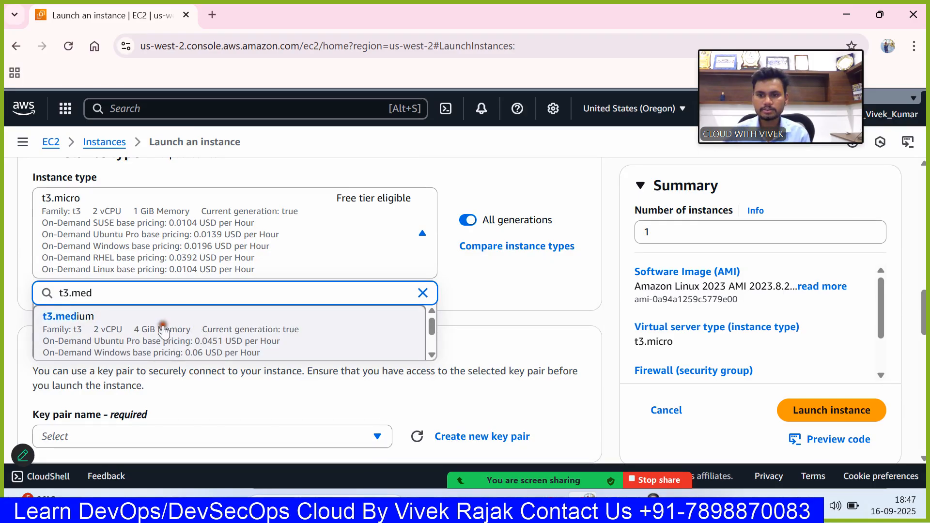
{"action": "left_click", "coordinate": [209, 315]}
{"action": "scroll", "coordinate": [214, 305], "scroll_direction": "up", "scroll_amount": 1}
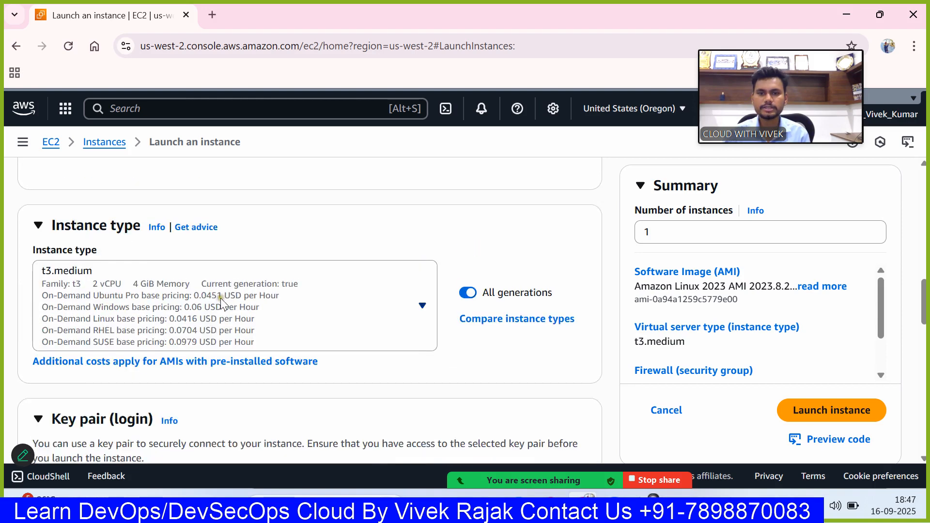
- Browse the available instance types and their pricing, and set the instance type to t3.micro
{"action": "scroll", "coordinate": [220, 297], "scroll_direction": "up", "scroll_amount": 2}
{"action": "scroll", "coordinate": [224, 298], "scroll_direction": "up", "scroll_amount": 3}
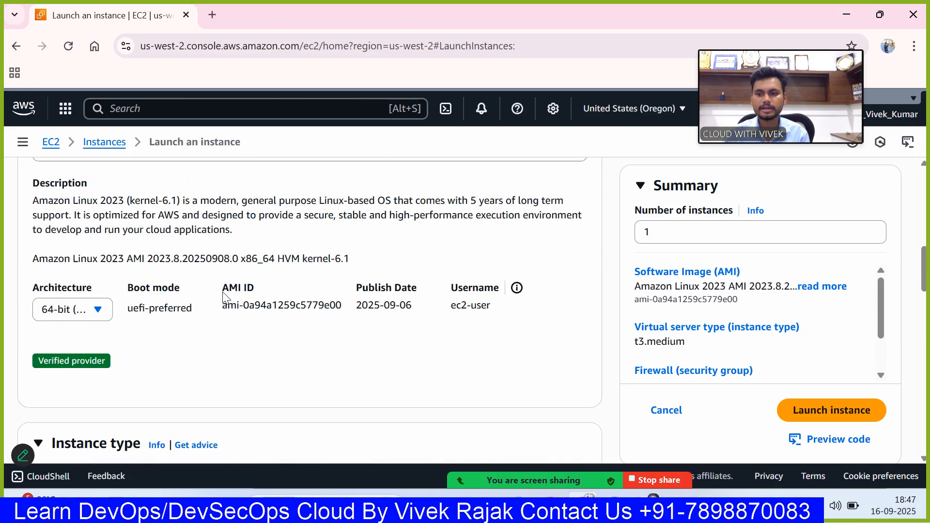
{"action": "scroll", "coordinate": [223, 297], "scroll_direction": "down", "scroll_amount": 4}
{"action": "scroll", "coordinate": [224, 297], "scroll_direction": "up", "scroll_amount": 1}
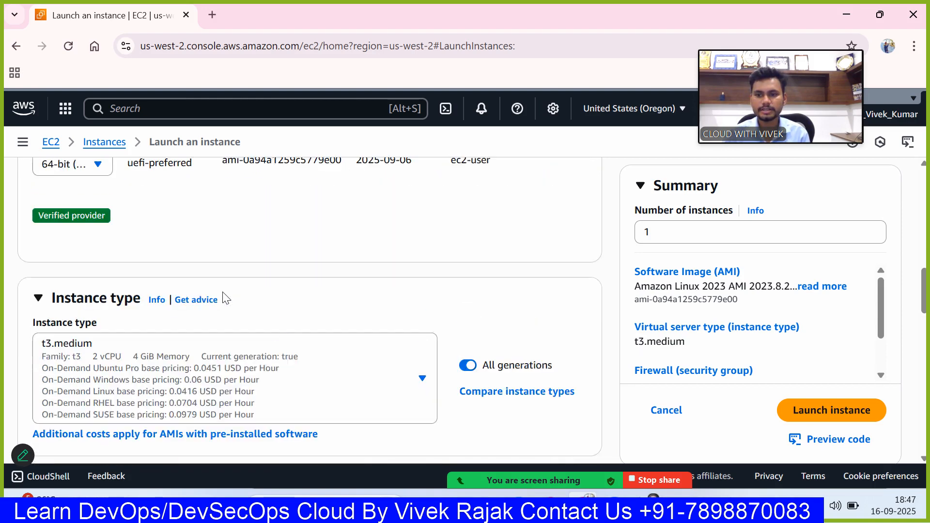
{"action": "left_click", "coordinate": [249, 356]}
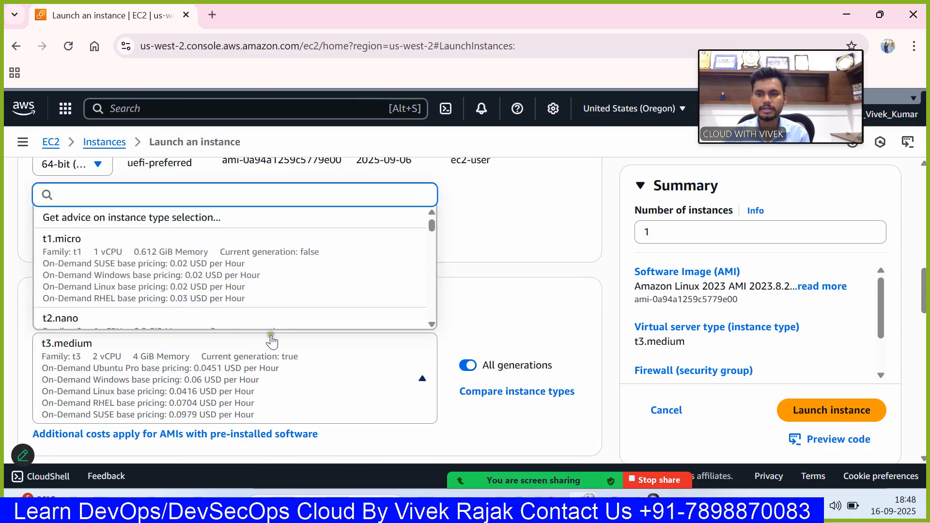
{"action": "scroll", "coordinate": [223, 274], "scroll_direction": "up", "scroll_amount": 1}
{"action": "scroll", "coordinate": [222, 277], "scroll_direction": "down", "scroll_amount": 4}
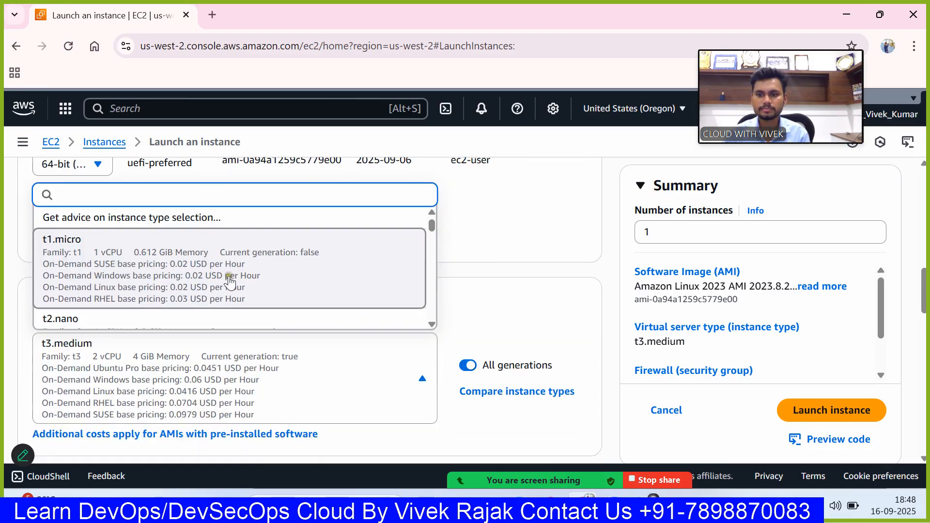
{"action": "scroll", "coordinate": [230, 282], "scroll_direction": "down", "scroll_amount": 4}
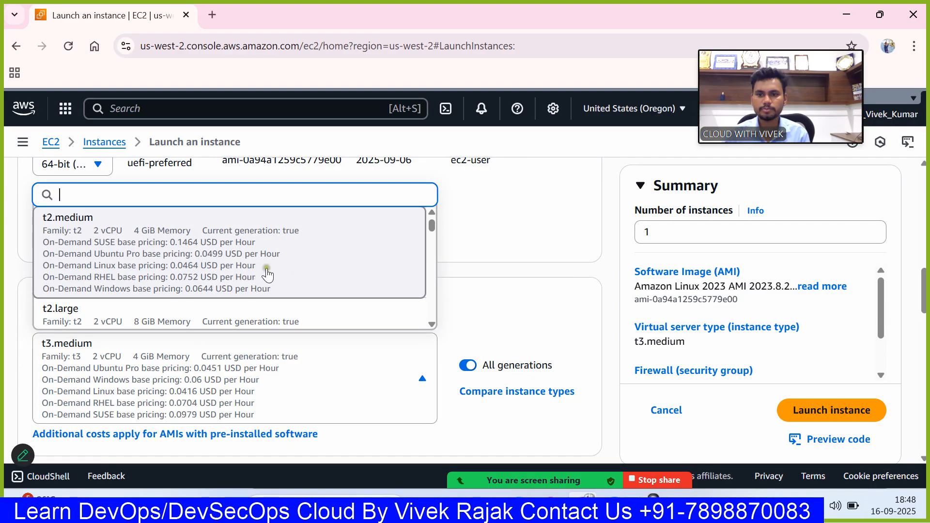
{"action": "scroll", "coordinate": [267, 274], "scroll_direction": "down", "scroll_amount": 2}
{"action": "scroll", "coordinate": [266, 273], "scroll_direction": "up", "scroll_amount": 2}
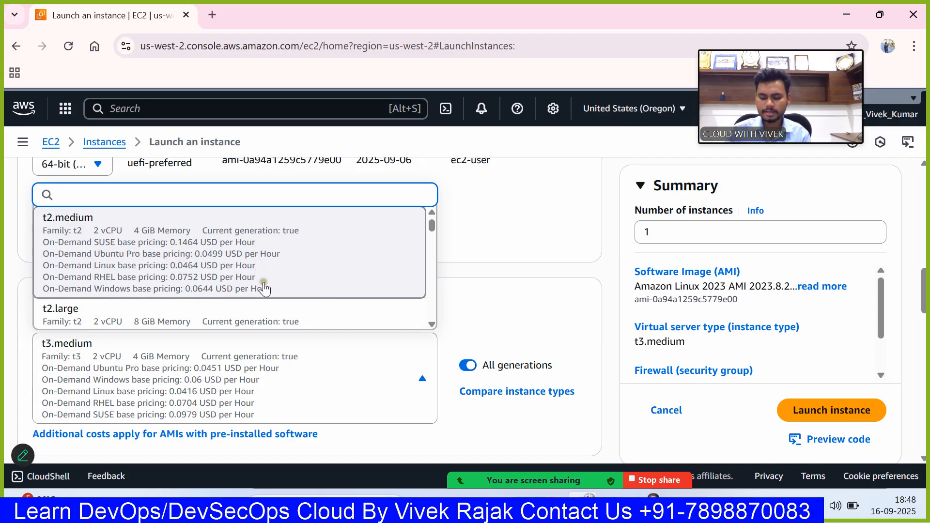
{"action": "type", "text": "t3.mi"}
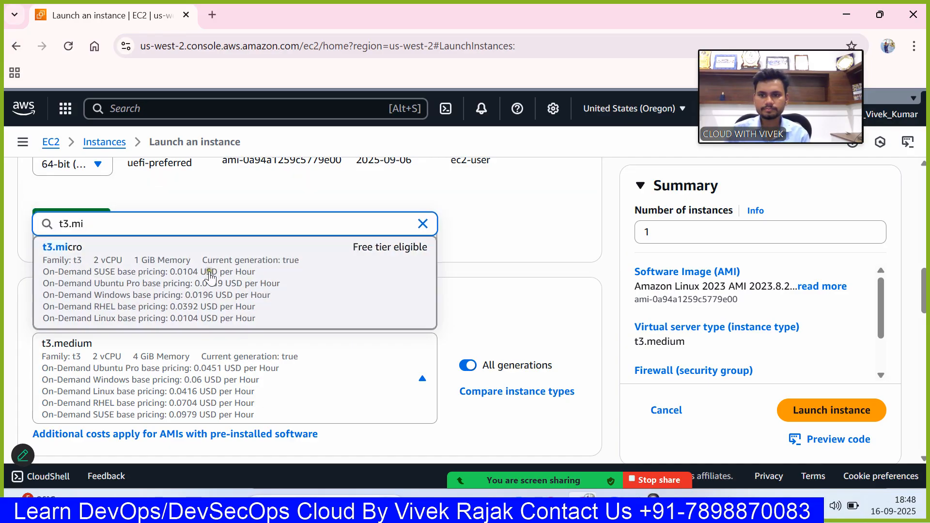
{"action": "left_click", "coordinate": [203, 272]}
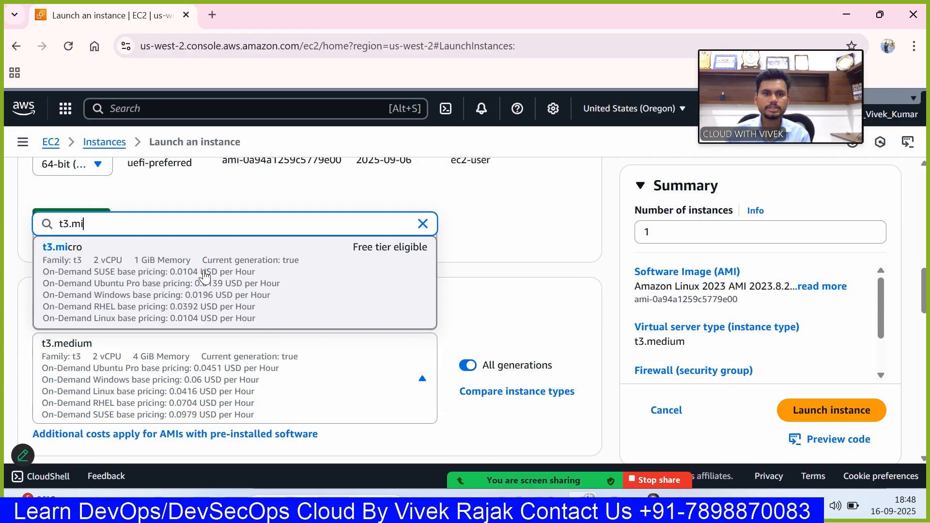
{"action": "left_click", "coordinate": [204, 274]}
- Create an RSA key pair in .pem format, named "cloudwith" followed by the owner's first name, for the instance login
{"action": "scroll", "coordinate": [235, 271], "scroll_direction": "down", "scroll_amount": 6}
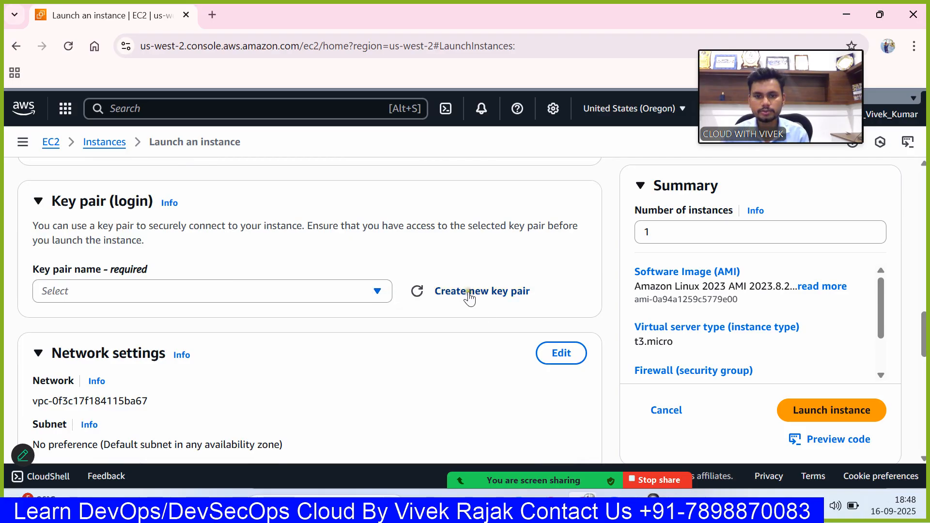
{"action": "left_click", "coordinate": [468, 294]}
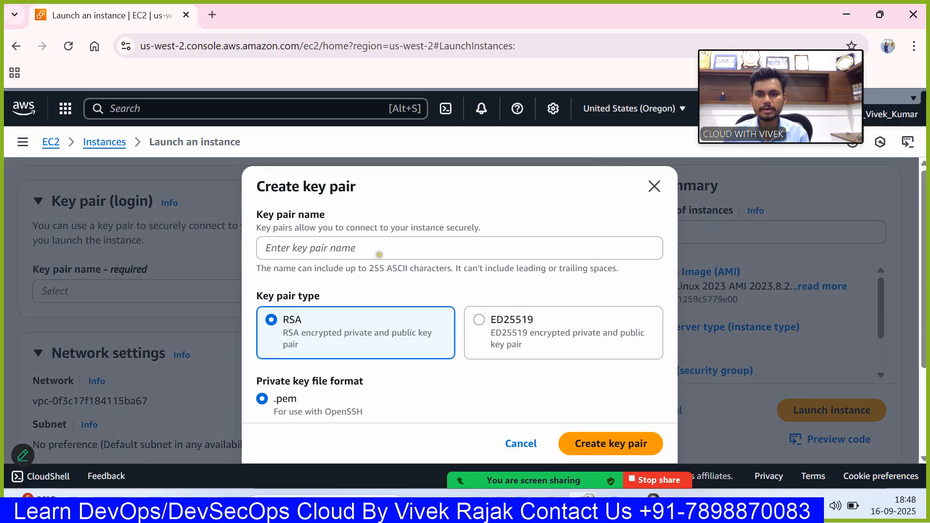
{"action": "left_click", "coordinate": [379, 255]}
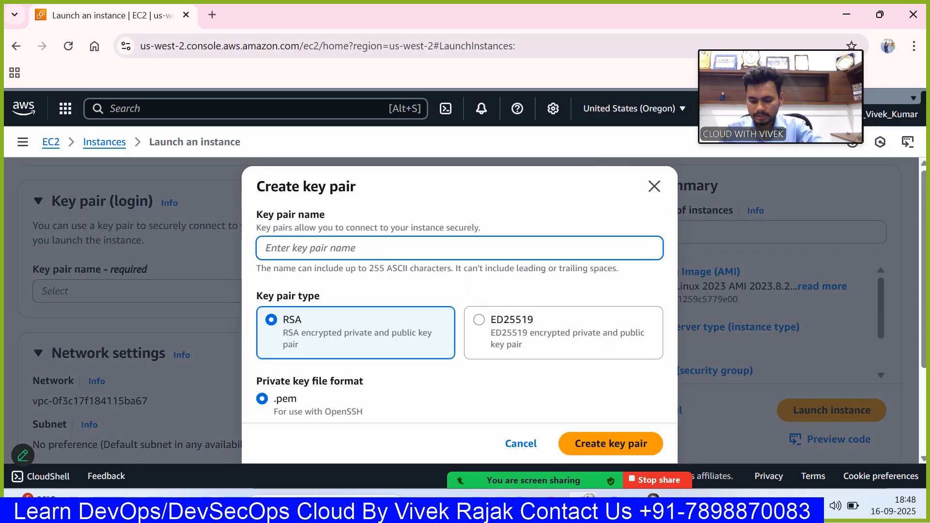
{"action": "type", "text": "cloudwi"}
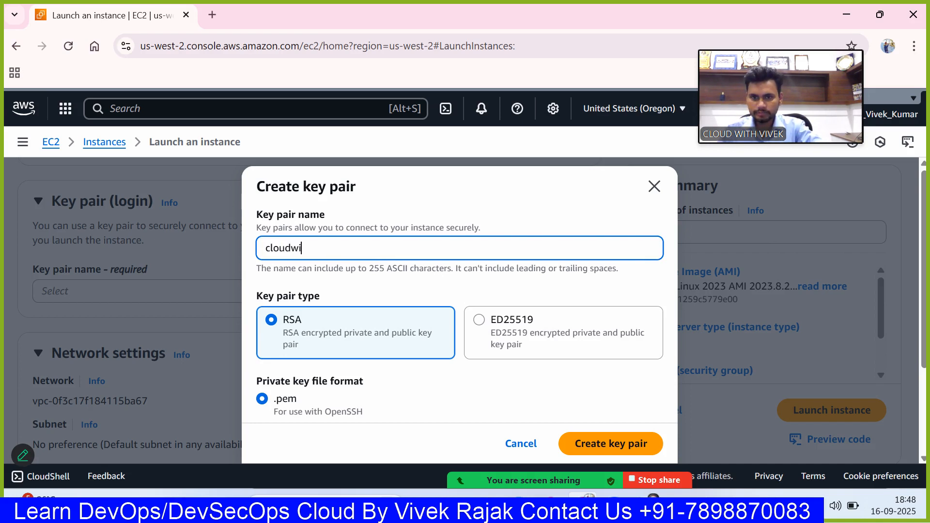
{"action": "type", "text": "thvivek"}
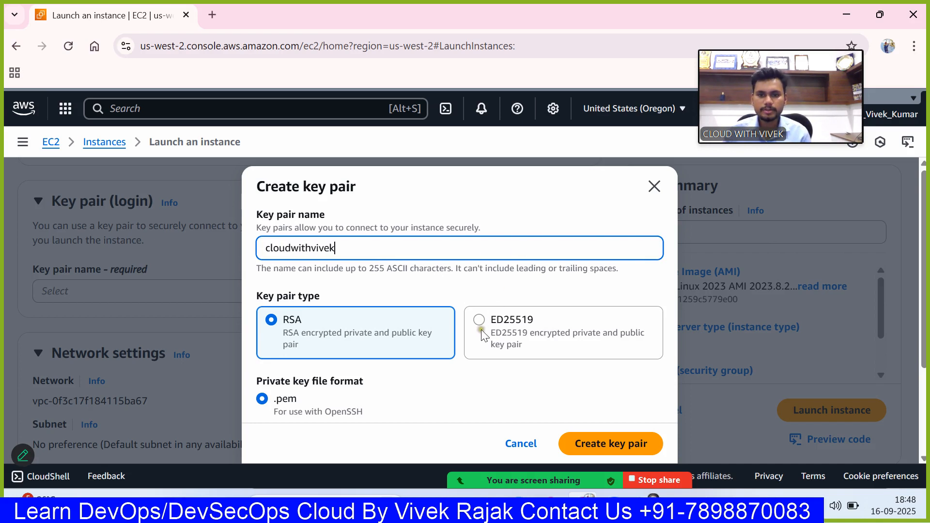
{"action": "scroll", "coordinate": [470, 340], "scroll_direction": "down", "scroll_amount": 3}
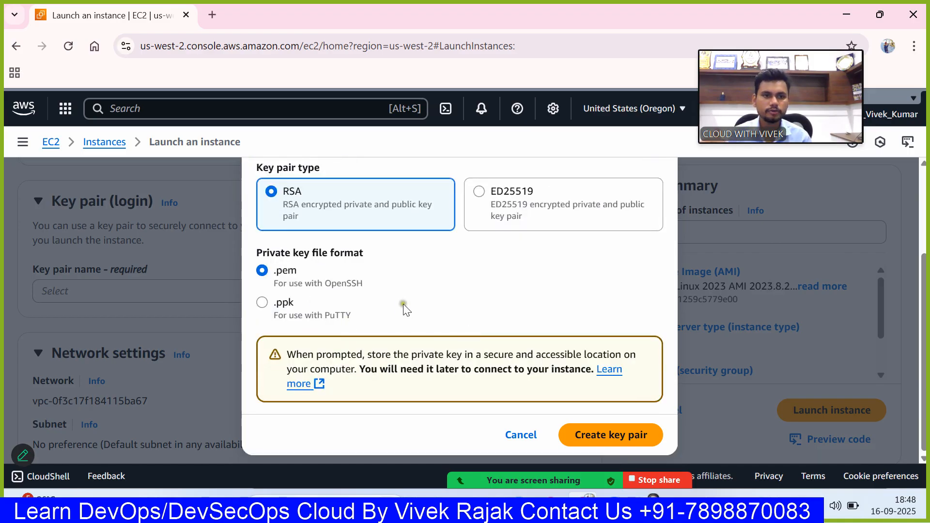
{"action": "left_click", "coordinate": [304, 276]}
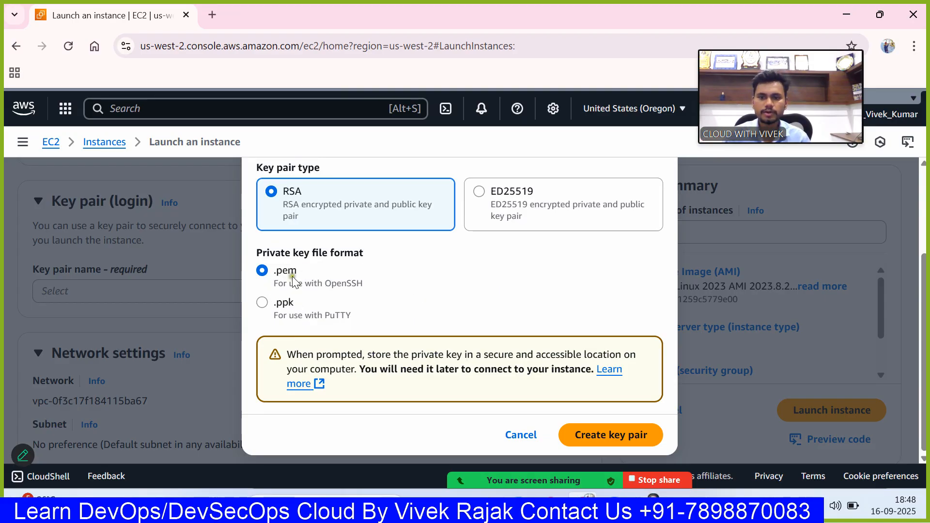
{"action": "left_click", "coordinate": [610, 446]}
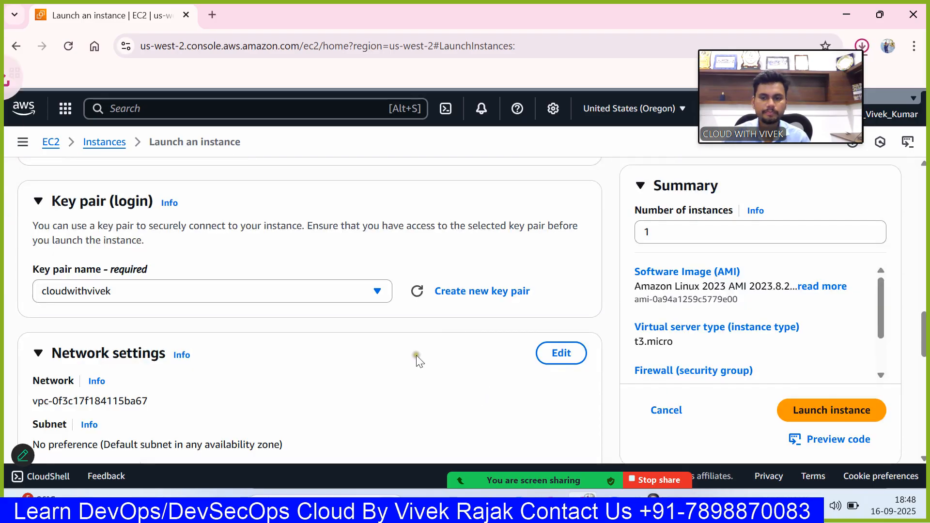
- Open the instance's network settings for editing and check which VPCs are available
{"action": "scroll", "coordinate": [489, 303], "scroll_direction": "down", "scroll_amount": 1}
{"action": "left_click", "coordinate": [560, 281]}
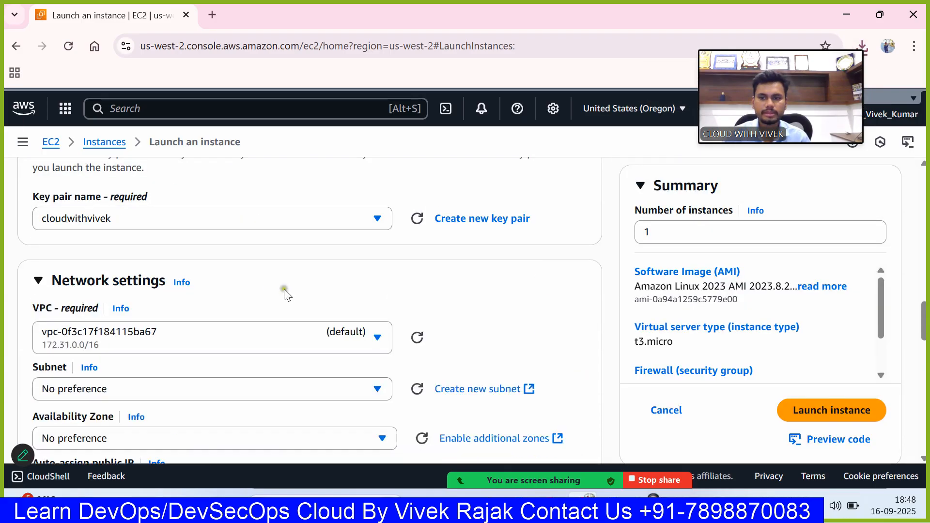
{"action": "scroll", "coordinate": [339, 297], "scroll_direction": "down", "scroll_amount": 1}
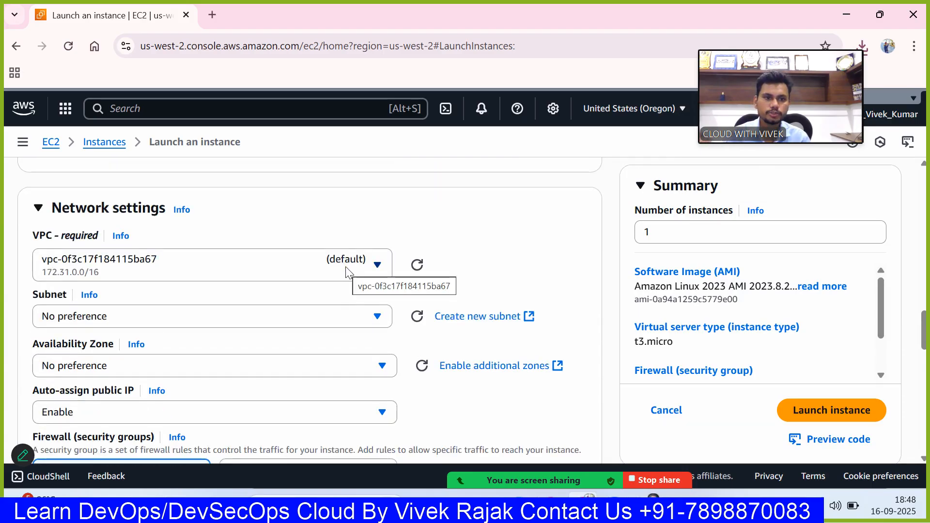
{"action": "left_click", "coordinate": [347, 272]}
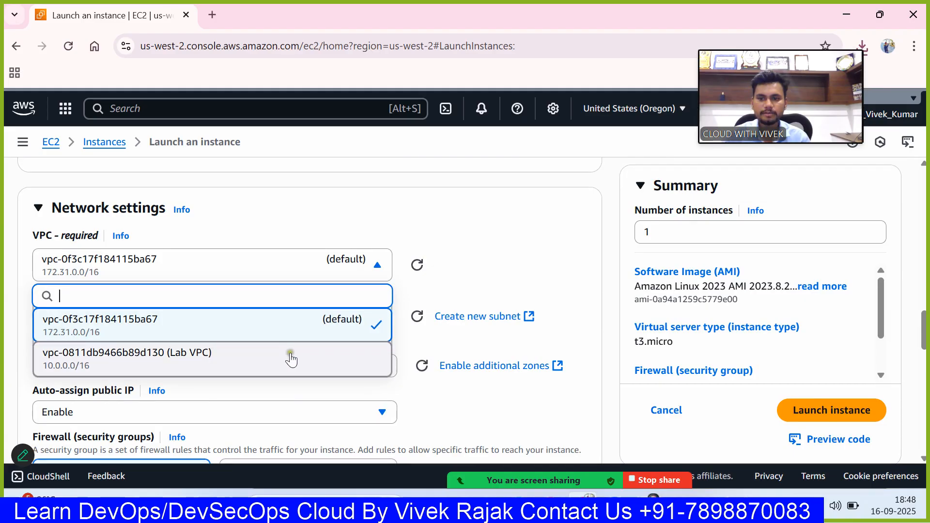
{"action": "left_click", "coordinate": [480, 262]}
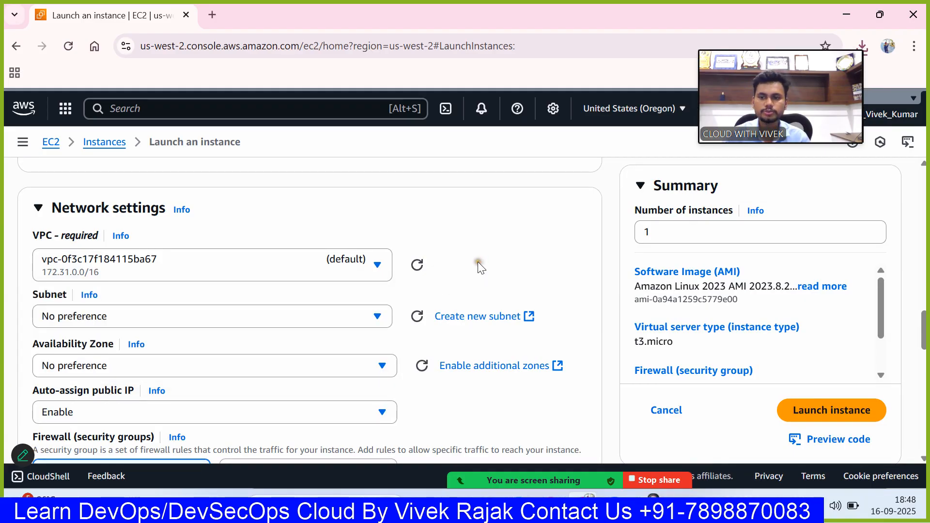
- Examine the available subnets, the availability zone choice and the public IP and security group options of the default VPC
{"action": "scroll", "coordinate": [469, 261], "scroll_direction": "down", "scroll_amount": 2}
{"action": "left_click", "coordinate": [374, 245]}
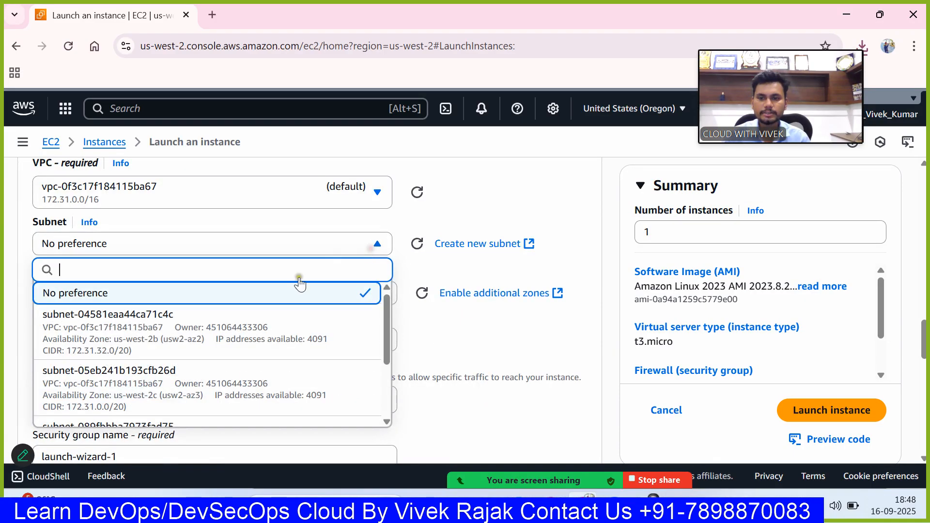
{"action": "scroll", "coordinate": [252, 362], "scroll_direction": "down", "scroll_amount": 2}
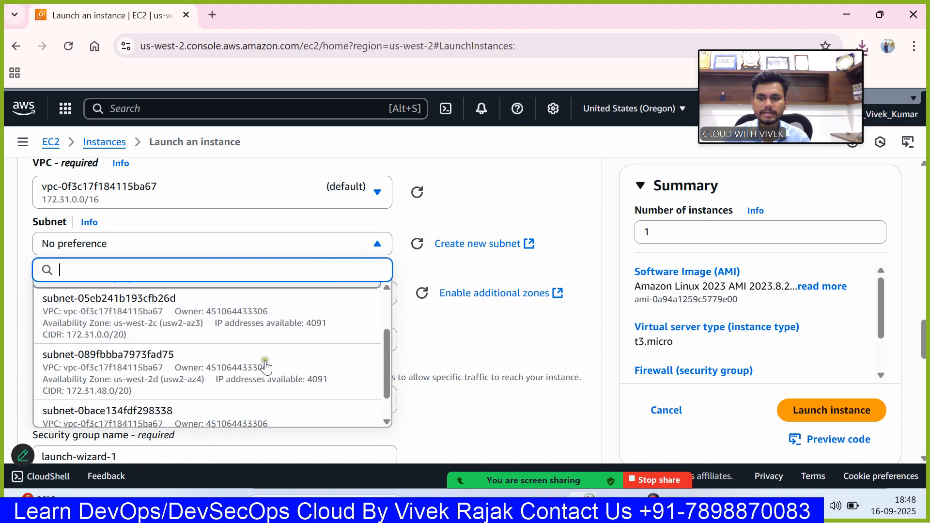
{"action": "left_click", "coordinate": [458, 212]}
{"action": "scroll", "coordinate": [324, 282], "scroll_direction": "down", "scroll_amount": 2}
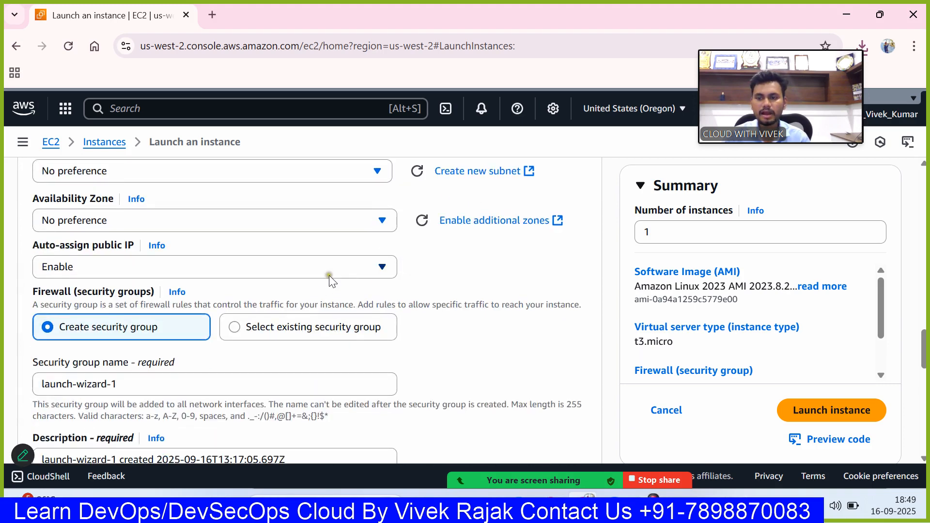
{"action": "left_click", "coordinate": [237, 224]}
{"action": "left_click", "coordinate": [516, 262]}
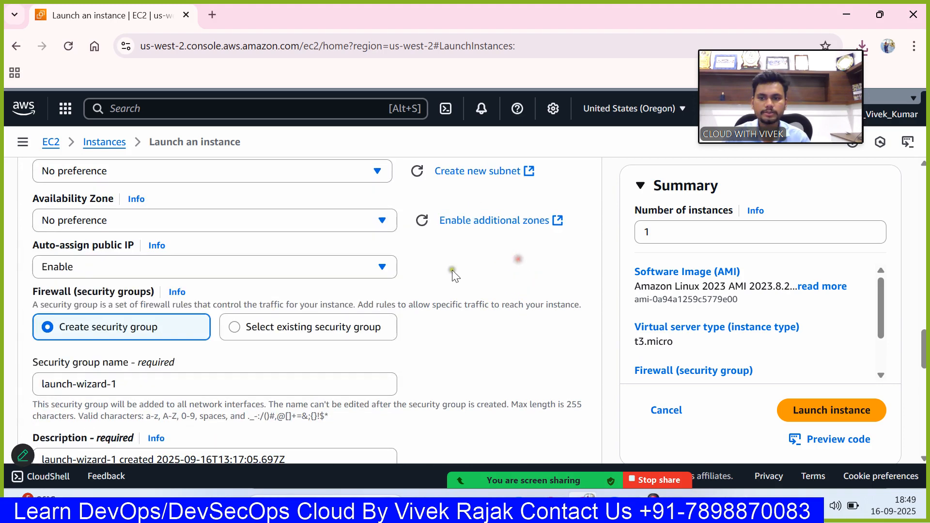
{"action": "scroll", "coordinate": [368, 275], "scroll_direction": "down", "scroll_amount": 1}
{"action": "scroll", "coordinate": [361, 260], "scroll_direction": "up", "scroll_amount": 1}
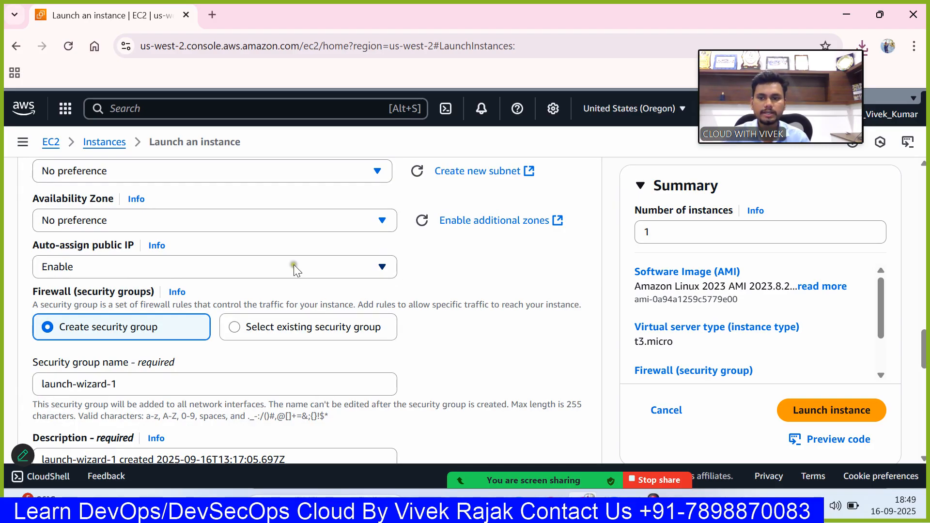
- Try the Lab VPC in the network settings, review its subnet and public IP options, and restore the default VPC
{"action": "scroll", "coordinate": [239, 255], "scroll_direction": "up", "scroll_amount": 3}
{"action": "left_click", "coordinate": [238, 261]}
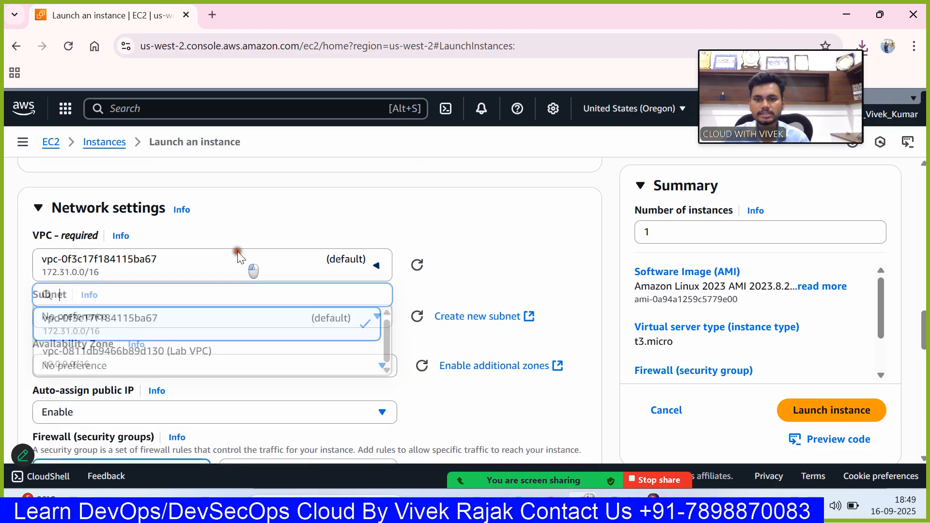
{"action": "left_click", "coordinate": [286, 349]}
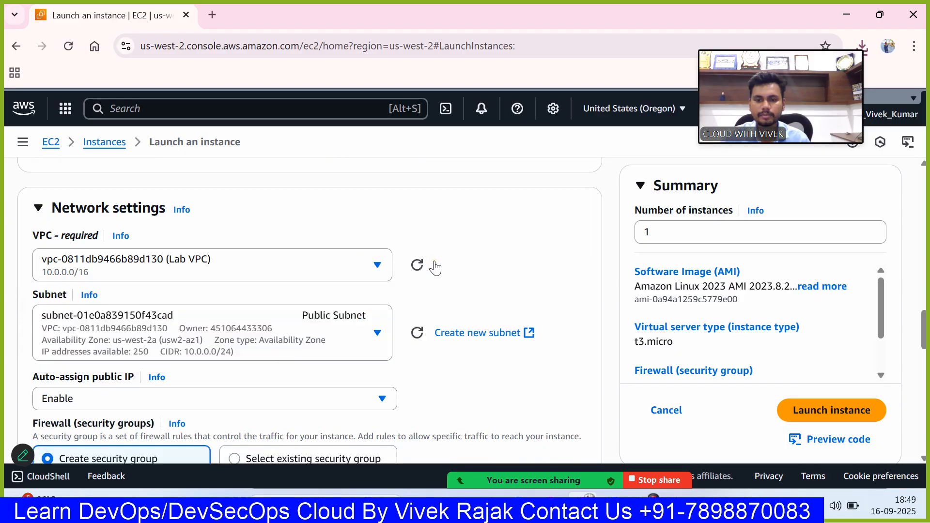
{"action": "scroll", "coordinate": [435, 267], "scroll_direction": "down", "scroll_amount": 3}
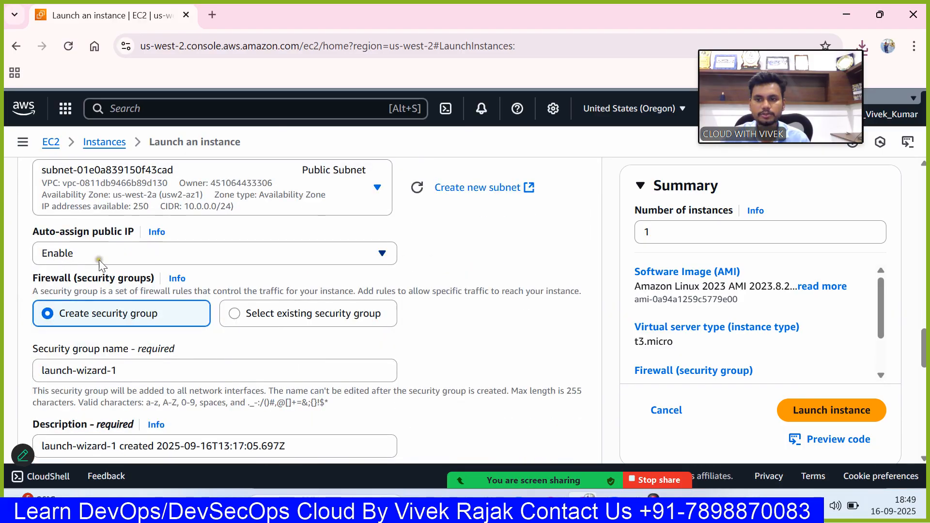
{"action": "scroll", "coordinate": [194, 257], "scroll_direction": "up", "scroll_amount": 3}
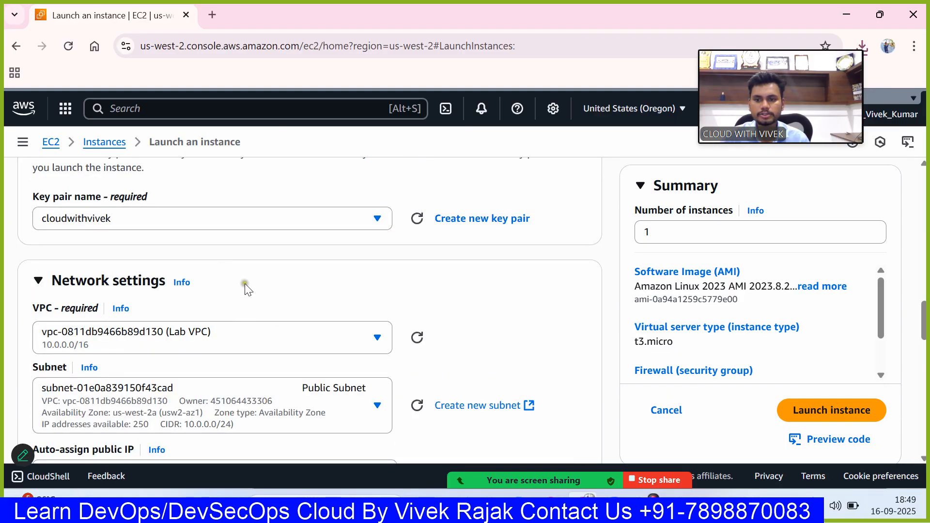
{"action": "scroll", "coordinate": [272, 318], "scroll_direction": "down", "scroll_amount": 2}
{"action": "left_click", "coordinate": [325, 199]}
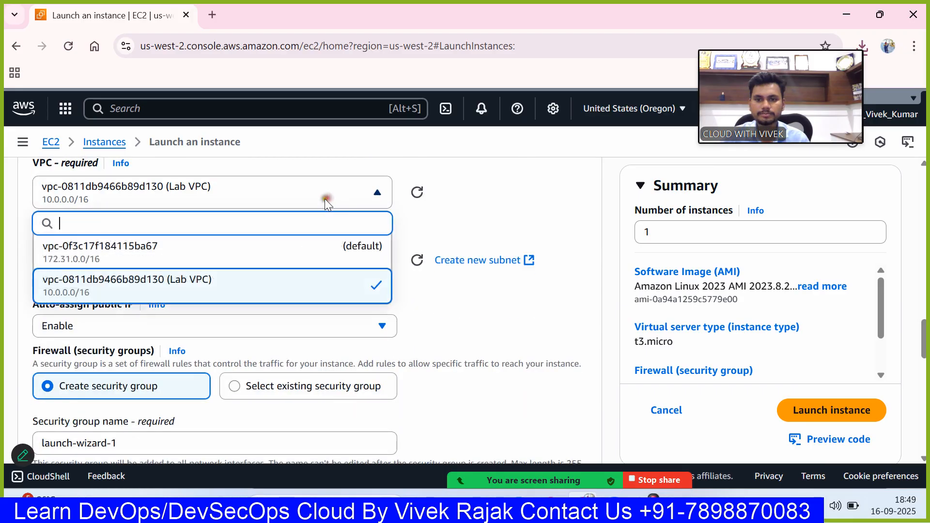
{"action": "left_click", "coordinate": [282, 260]}
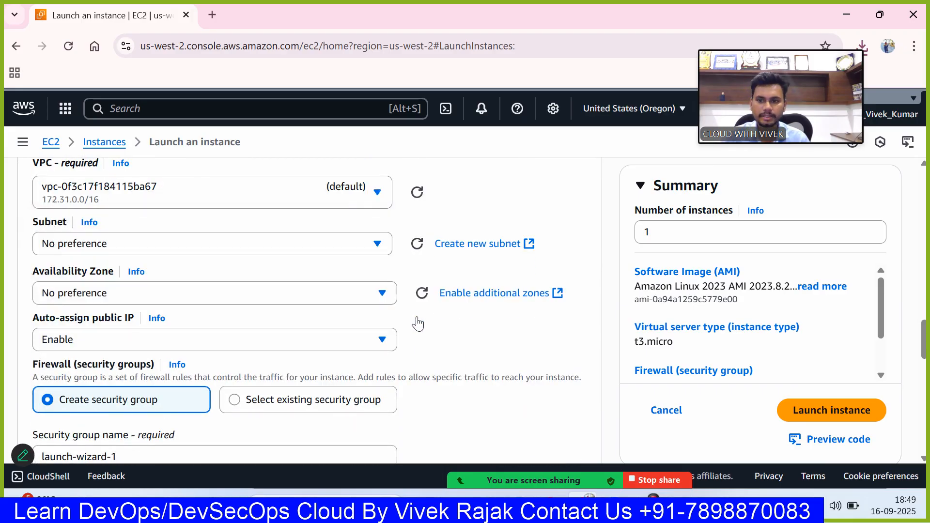
{"action": "scroll", "coordinate": [414, 318], "scroll_direction": "down", "scroll_amount": 4}
{"action": "scroll", "coordinate": [411, 312], "scroll_direction": "up", "scroll_amount": 4}
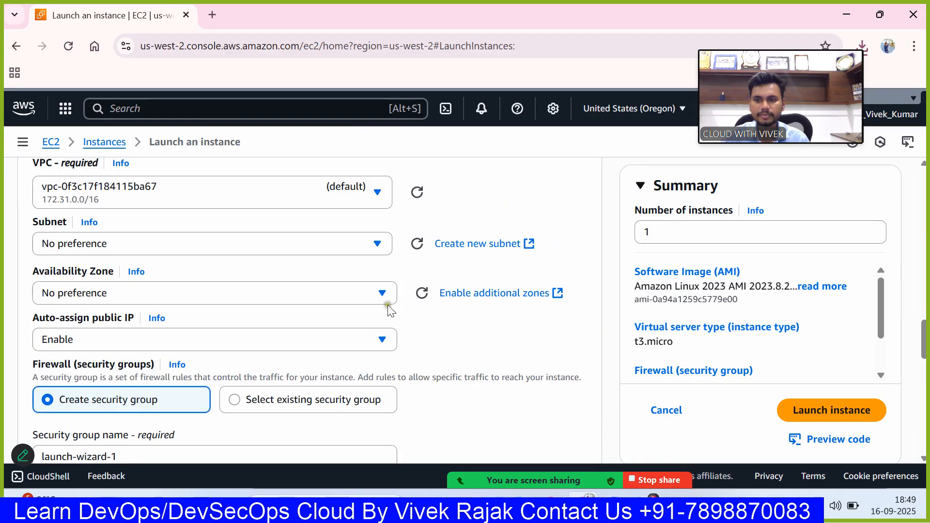
- Name the new security group with the owner's first name followed by "-sg"
{"action": "scroll", "coordinate": [388, 305], "scroll_direction": "down", "scroll_amount": 3}
{"action": "left_click_drag", "start_coordinate": [152, 311], "coordinate": [21, 304]}
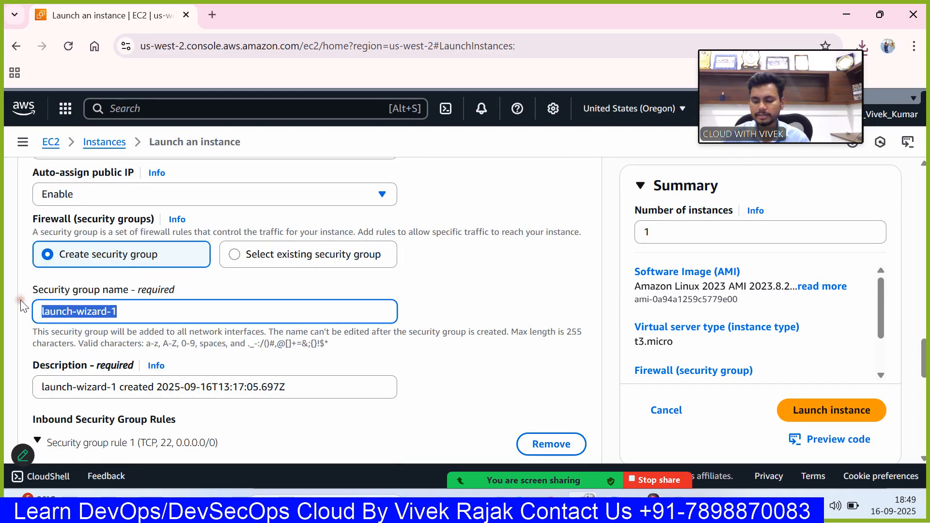
{"action": "type", "text": "vi"}
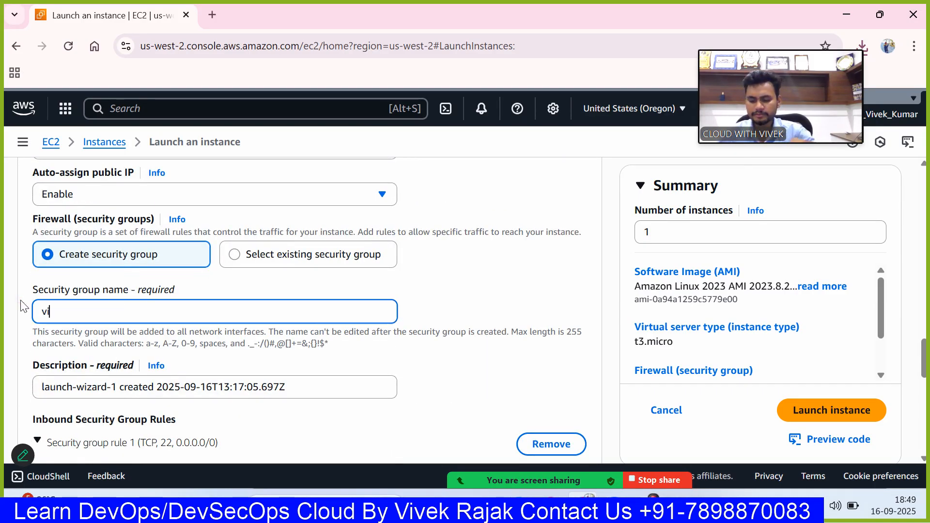
{"action": "type", "text": "vek-sg"}
- Set the type of the first inbound security group rule to All traffic
{"action": "scroll", "coordinate": [364, 332], "scroll_direction": "down", "scroll_amount": 3}
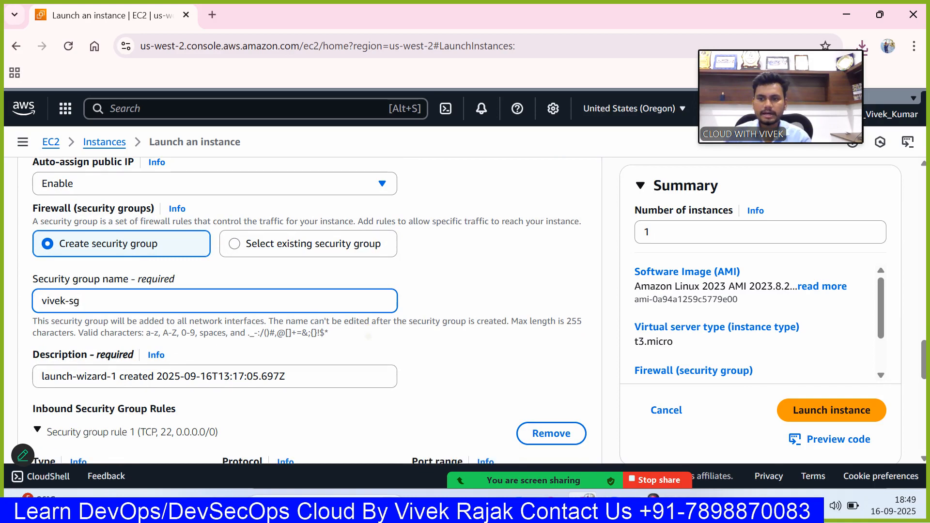
{"action": "scroll", "coordinate": [358, 328], "scroll_direction": "down", "scroll_amount": 1}
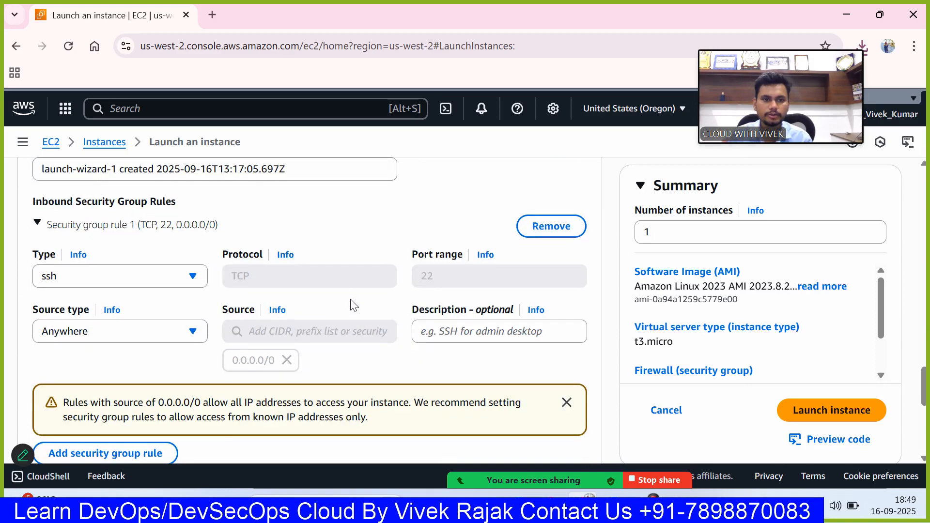
{"action": "left_click", "coordinate": [203, 286]}
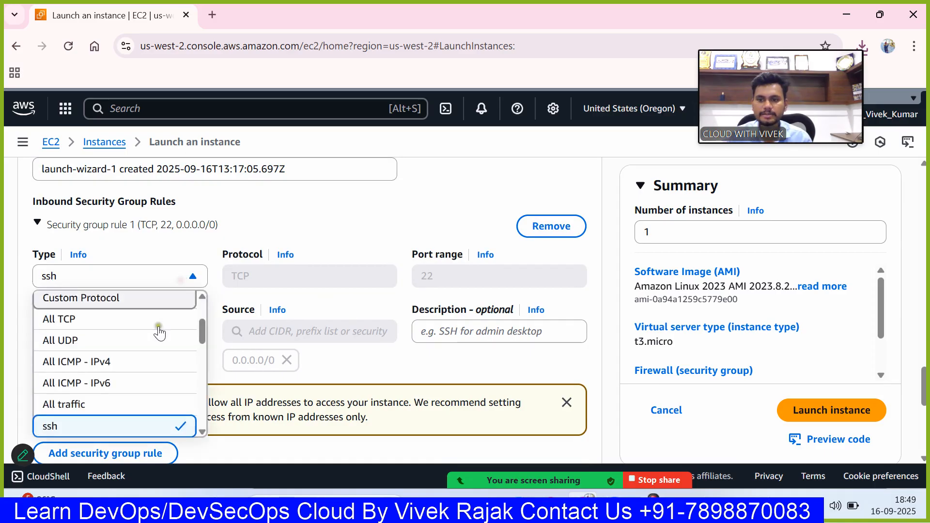
{"action": "left_click", "coordinate": [92, 411]}
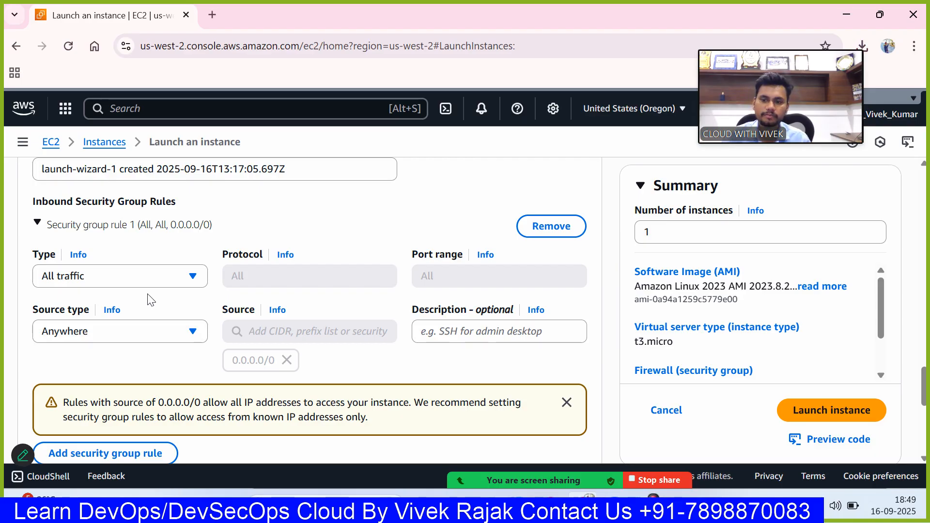
- Switch the storage configuration to the advanced view and examine the root volume's detailed settings
{"action": "scroll", "coordinate": [151, 300], "scroll_direction": "down", "scroll_amount": 5}
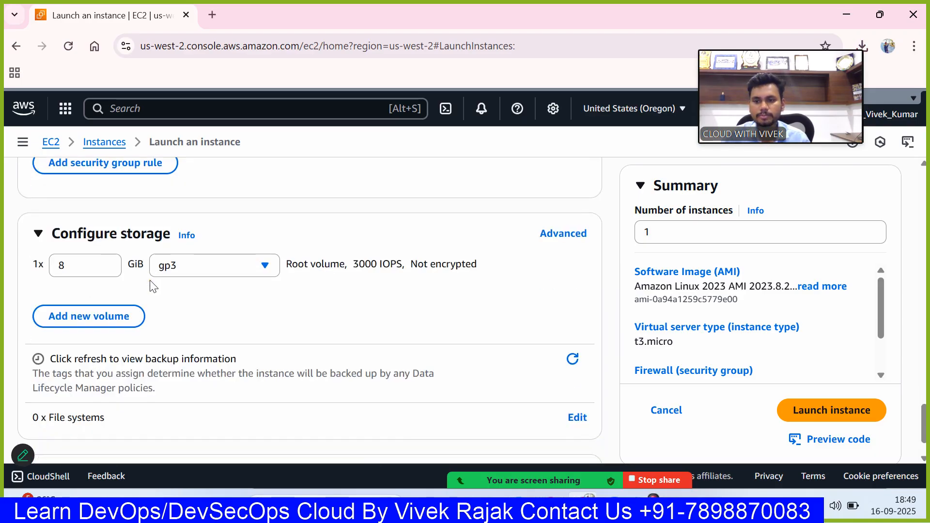
{"action": "scroll", "coordinate": [151, 281], "scroll_direction": "up", "scroll_amount": 1}
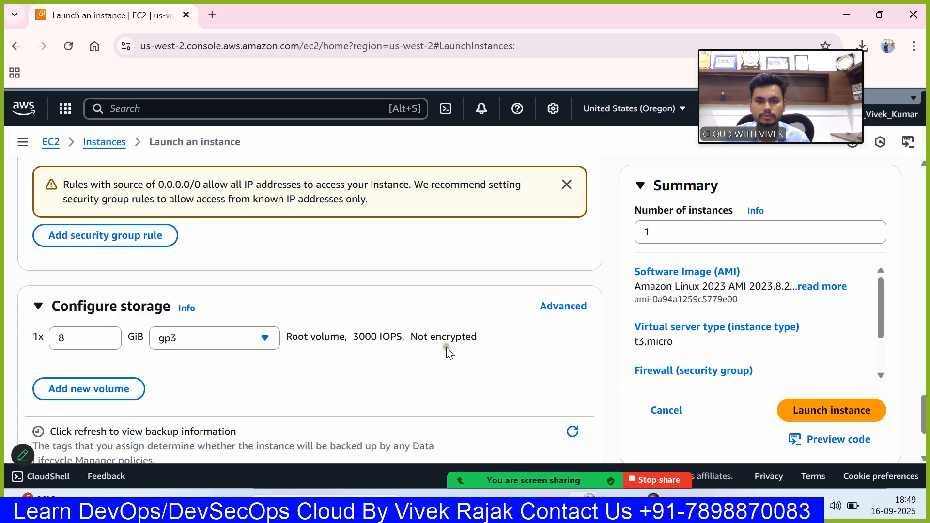
{"action": "left_click", "coordinate": [561, 308]}
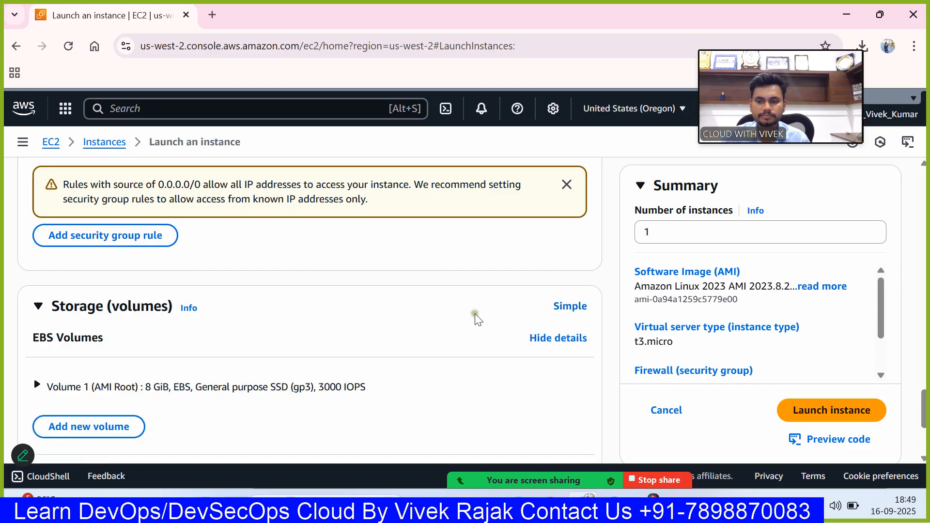
{"action": "scroll", "coordinate": [475, 317], "scroll_direction": "down", "scroll_amount": 1}
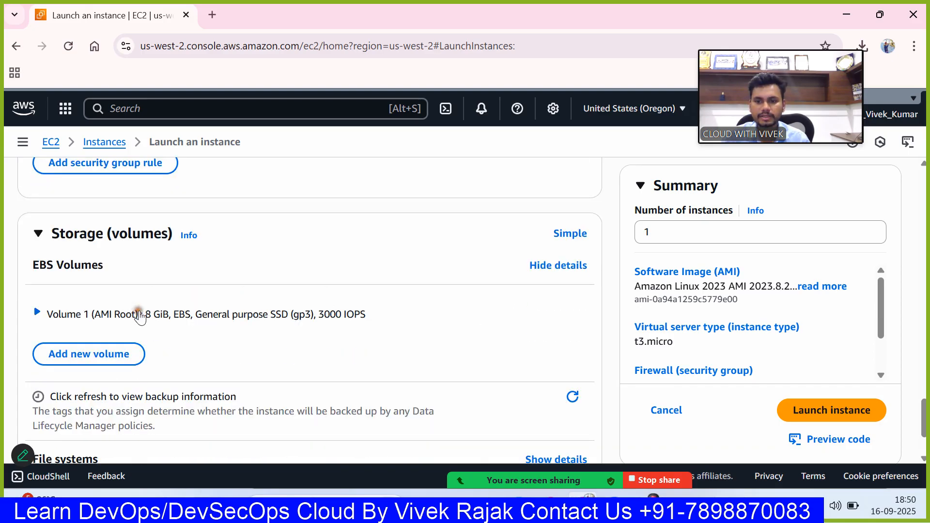
{"action": "left_click", "coordinate": [146, 315]}
{"action": "scroll", "coordinate": [162, 317], "scroll_direction": "down", "scroll_amount": 2}
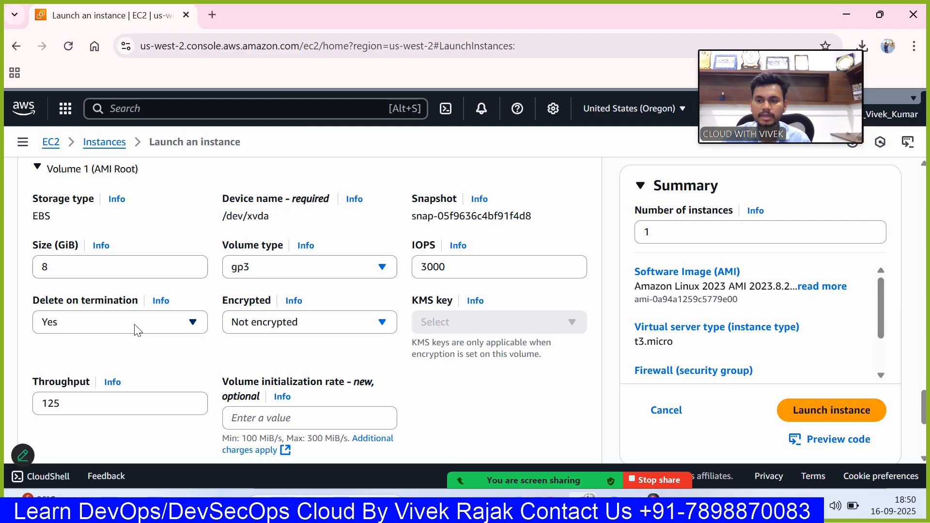
- Review the root volume's Delete on termination options and keep Yes selected
{"action": "left_click", "coordinate": [137, 330]}
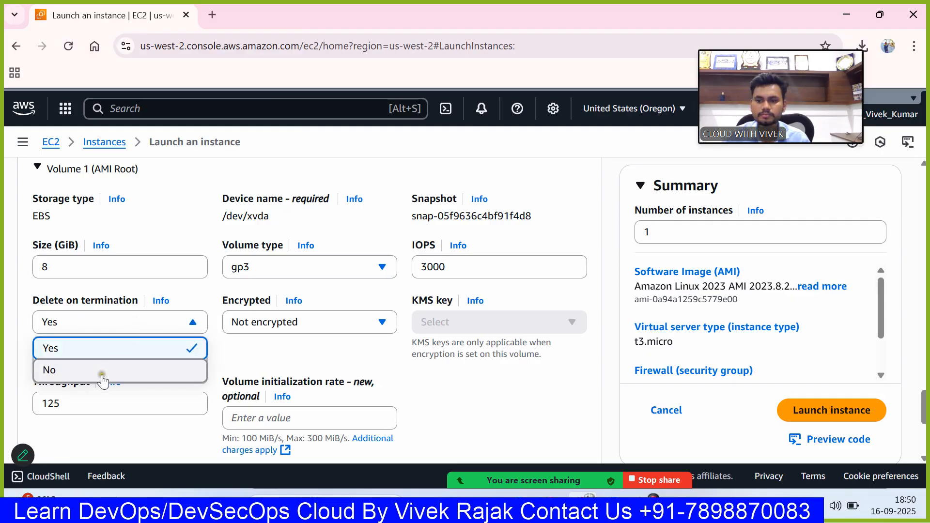
{"action": "left_click", "coordinate": [199, 349]}
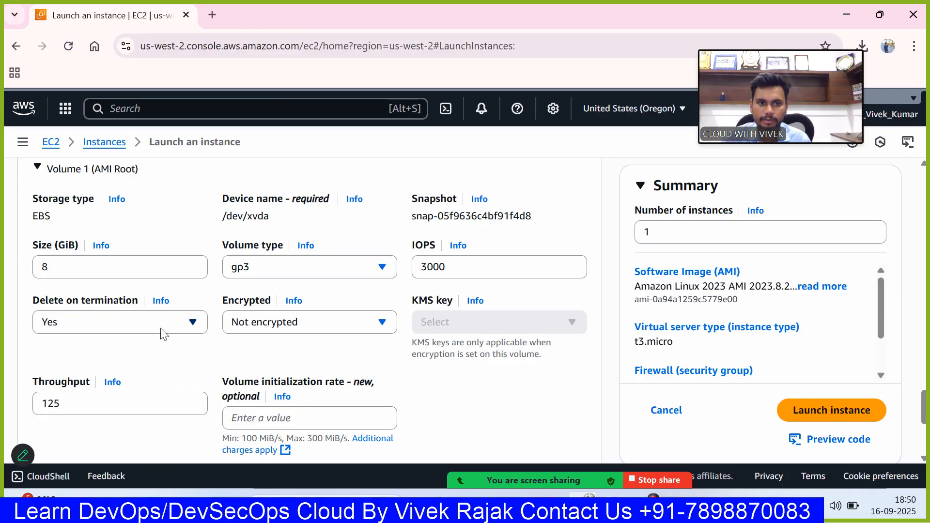
- Expand the Advanced details section to reach the shutdown and protection settings
{"action": "scroll", "coordinate": [165, 334], "scroll_direction": "down", "scroll_amount": 5}
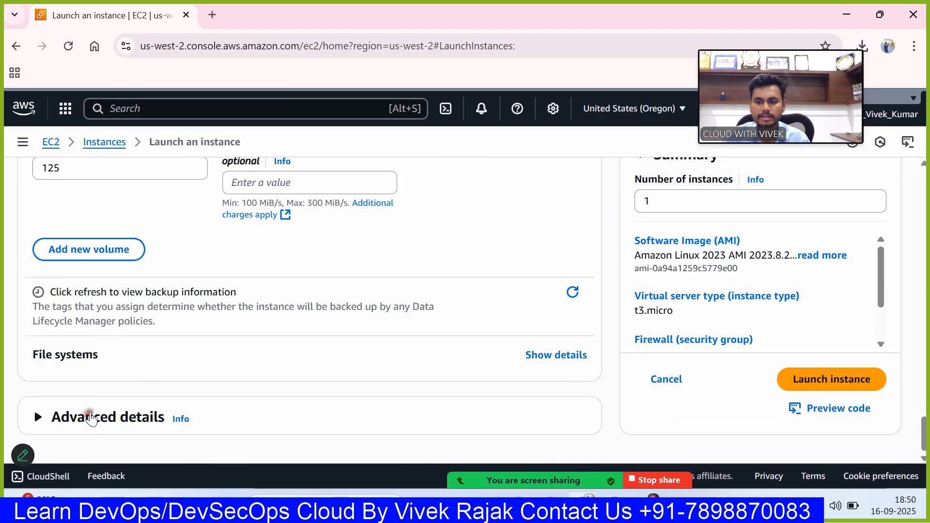
{"action": "left_click", "coordinate": [85, 417]}
{"action": "scroll", "coordinate": [211, 384], "scroll_direction": "down", "scroll_amount": 3}
{"action": "scroll", "coordinate": [211, 385], "scroll_direction": "down", "scroll_amount": 6}
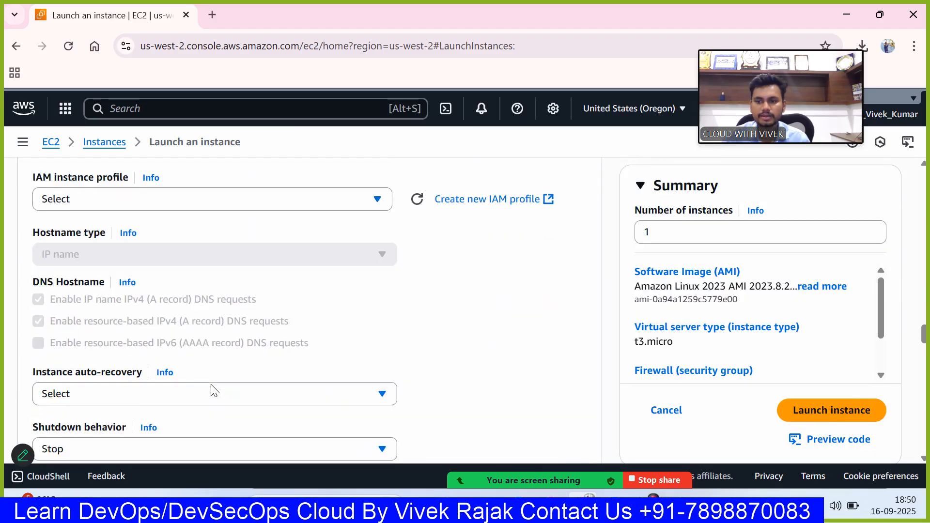
{"action": "scroll", "coordinate": [177, 301], "scroll_direction": "down", "scroll_amount": 1}
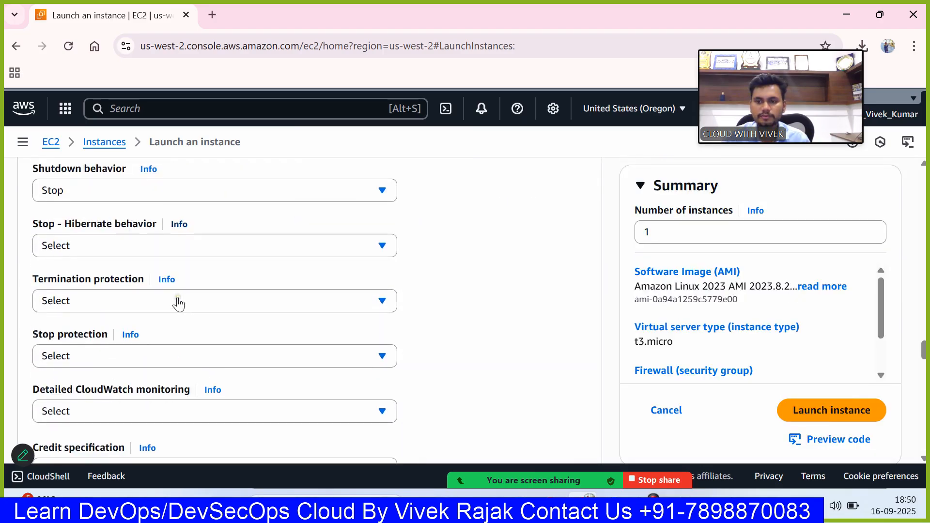
- Review the available shutdown behavior options and leave the setting on Stop
{"action": "left_click", "coordinate": [223, 194]}
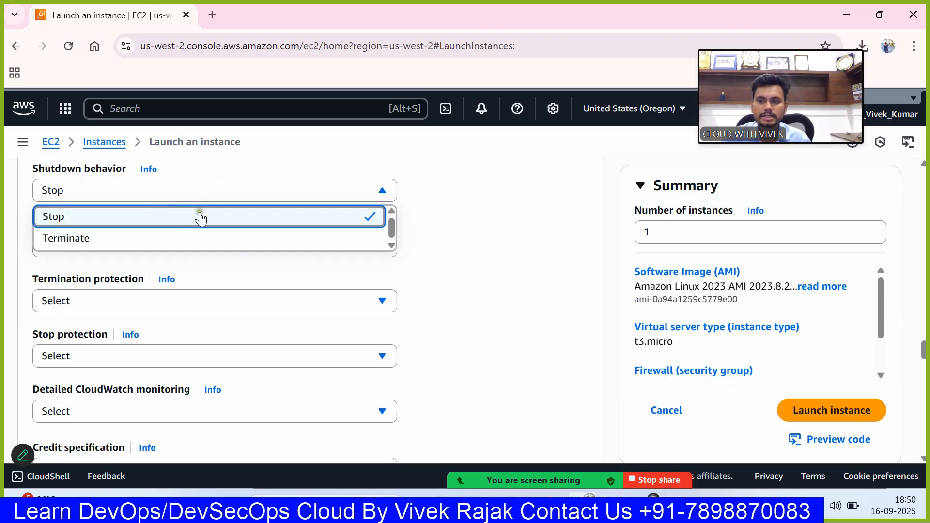
{"action": "left_click", "coordinate": [470, 189]}
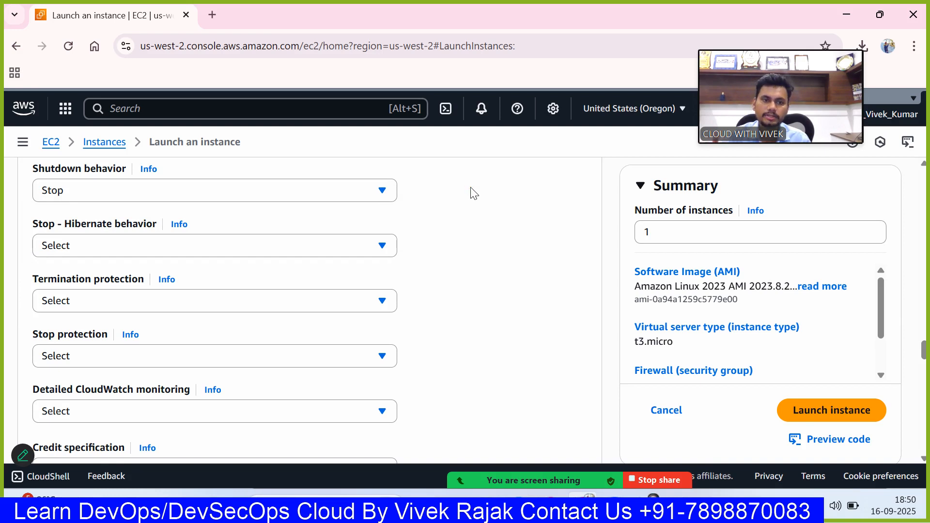
{"action": "left_click", "coordinate": [368, 190]}
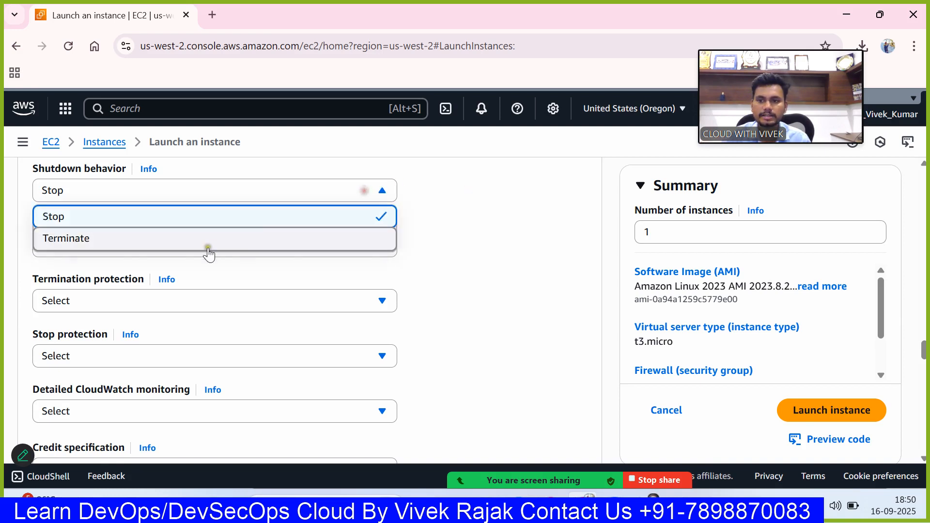
{"action": "left_click", "coordinate": [523, 235]}
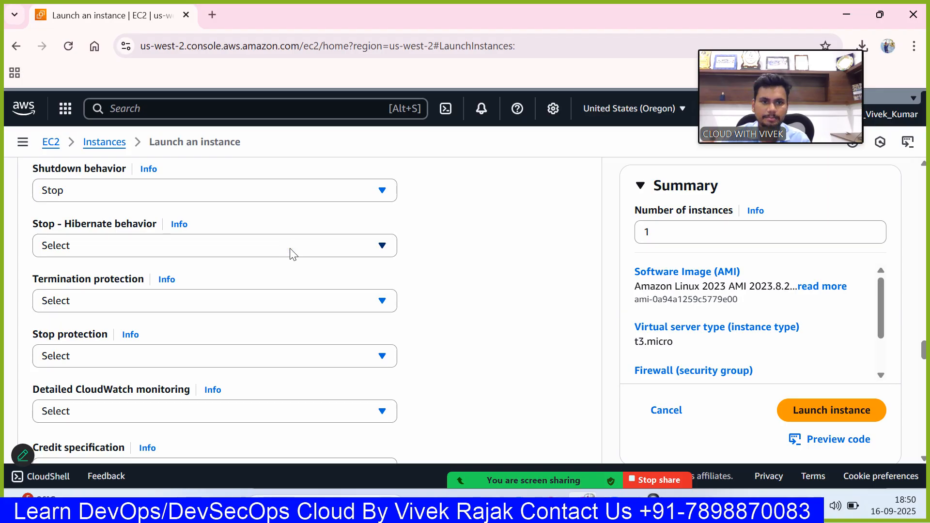
- Set termination protection to Enable in the instance's advanced details
{"action": "scroll", "coordinate": [291, 252], "scroll_direction": "down", "scroll_amount": 2}
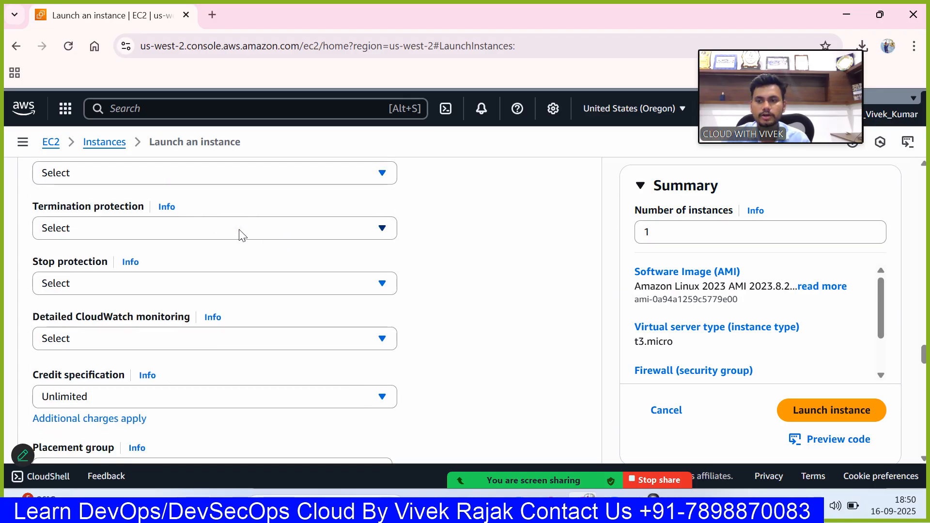
{"action": "left_click", "coordinate": [241, 230]}
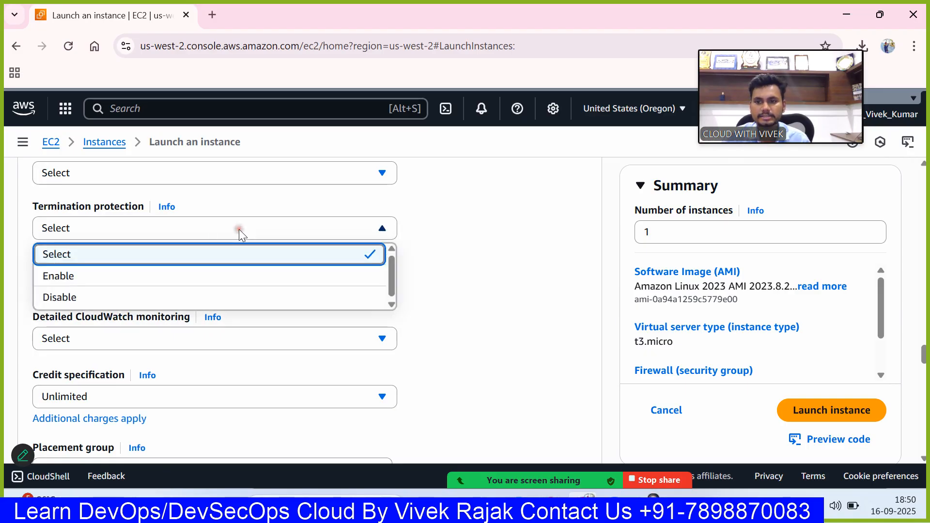
{"action": "left_click", "coordinate": [472, 240]}
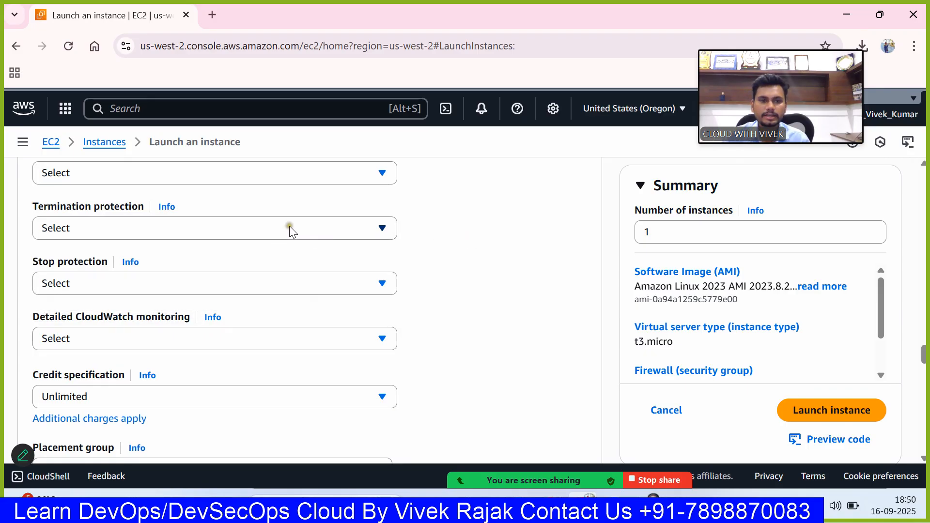
{"action": "scroll", "coordinate": [314, 239], "scroll_direction": "down", "scroll_amount": 1}
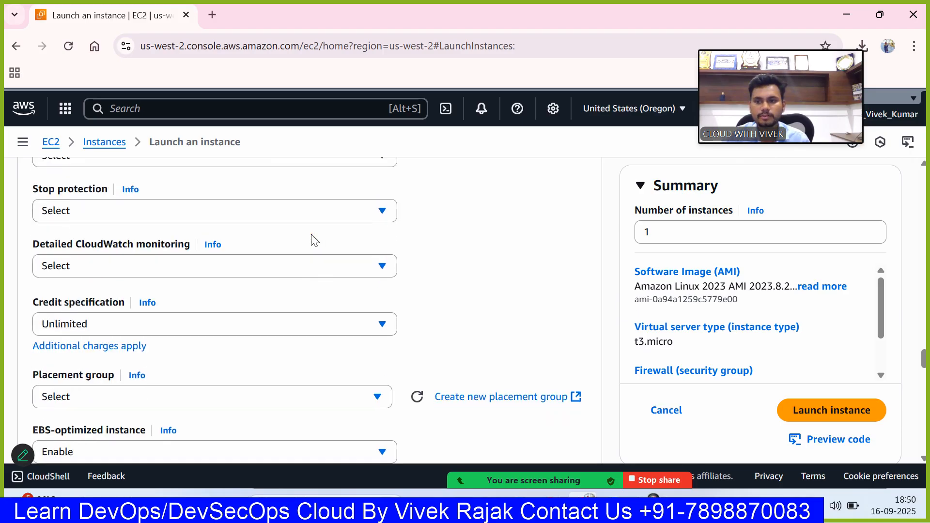
{"action": "scroll", "coordinate": [305, 207], "scroll_direction": "up", "scroll_amount": 1}
{"action": "left_click", "coordinate": [271, 228]}
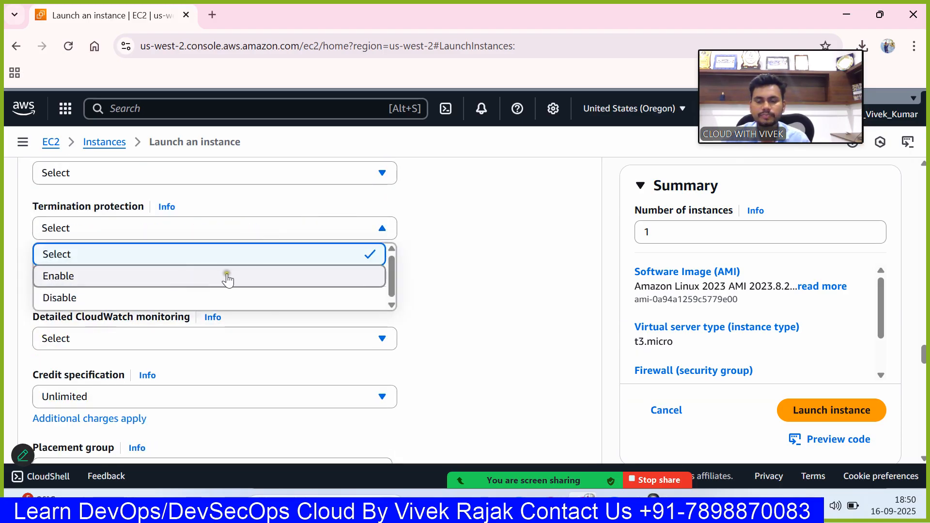
{"action": "left_click", "coordinate": [465, 248]}
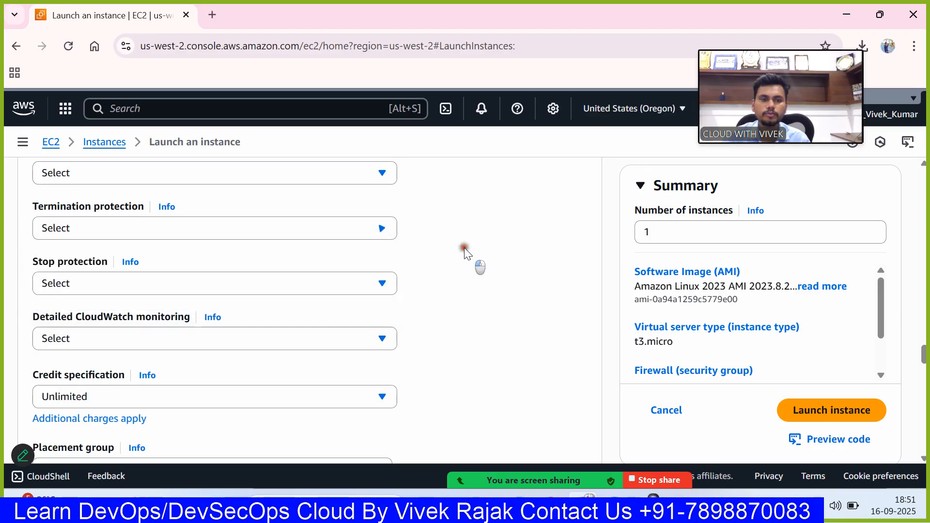
{"action": "left_click", "coordinate": [354, 224]}
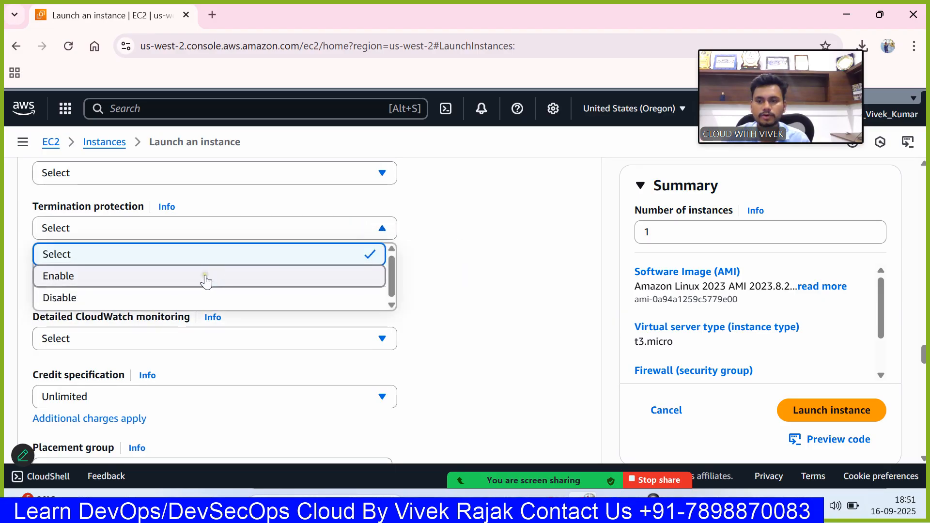
{"action": "left_click", "coordinate": [204, 274]}
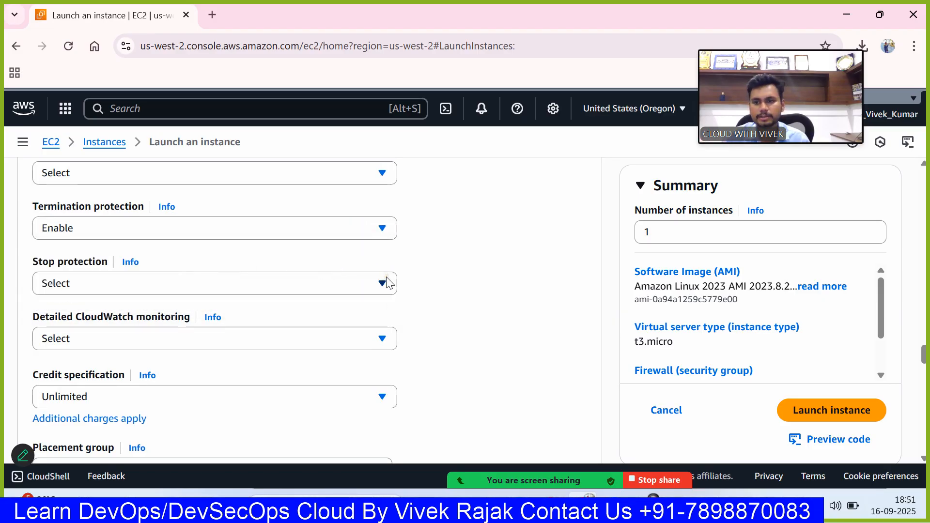
- Examine the remaining advanced settings, from stop protection and purchasing option to CPU options and the user data field
{"action": "scroll", "coordinate": [387, 280], "scroll_direction": "down", "scroll_amount": 1}
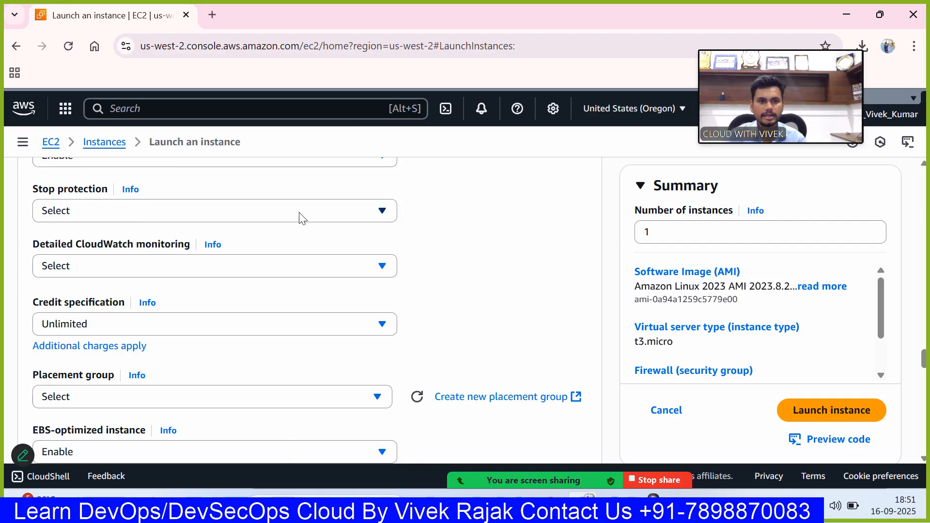
{"action": "scroll", "coordinate": [301, 219], "scroll_direction": "down", "scroll_amount": 3}
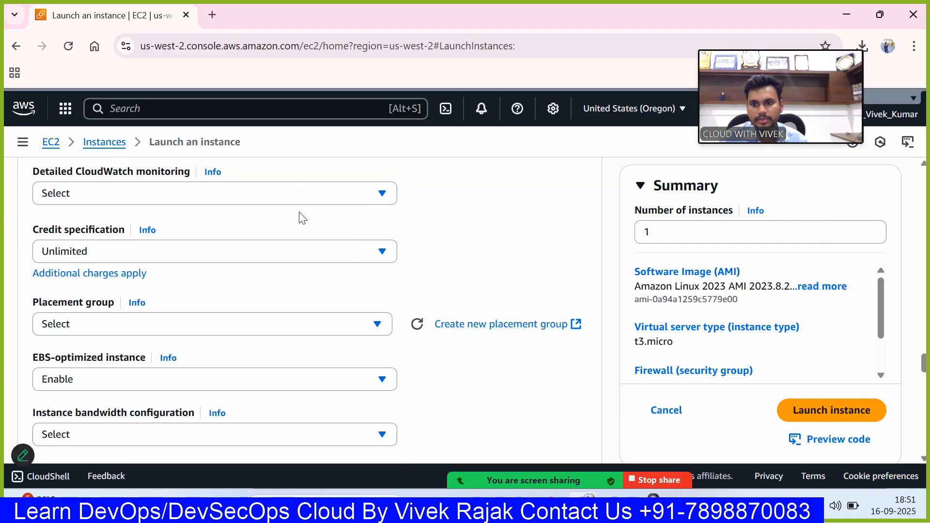
{"action": "scroll", "coordinate": [300, 218], "scroll_direction": "down", "scroll_amount": 2}
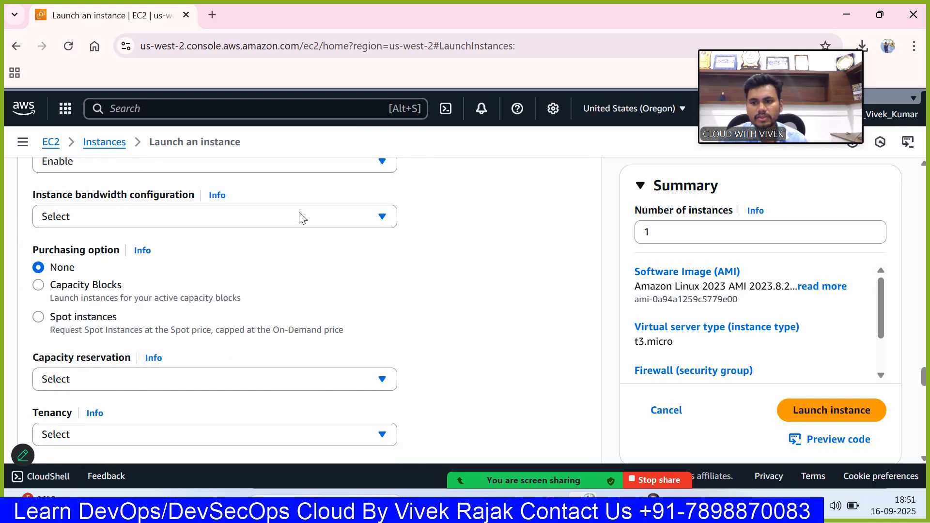
{"action": "scroll", "coordinate": [300, 218], "scroll_direction": "up", "scroll_amount": 2}
{"action": "scroll", "coordinate": [303, 218], "scroll_direction": "down", "scroll_amount": 1}
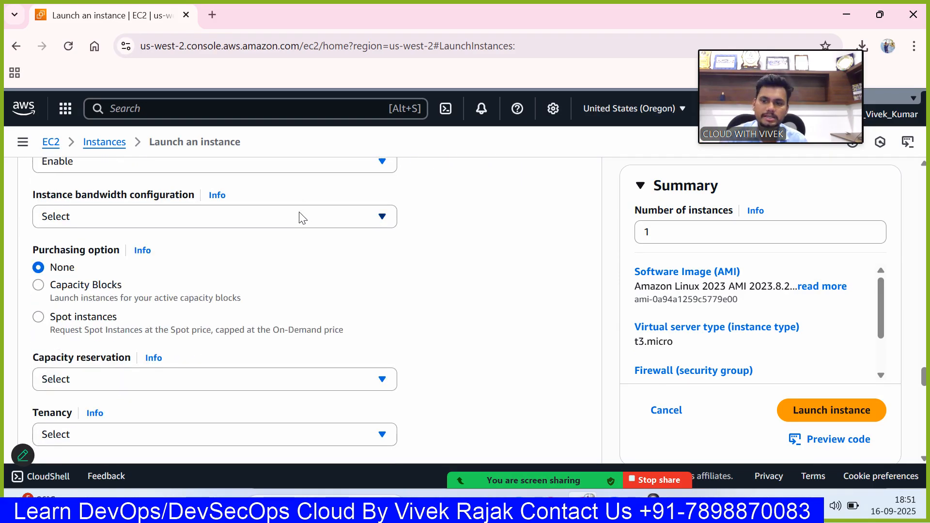
{"action": "scroll", "coordinate": [303, 219], "scroll_direction": "down", "scroll_amount": 2}
{"action": "scroll", "coordinate": [303, 219], "scroll_direction": "down", "scroll_amount": 6}
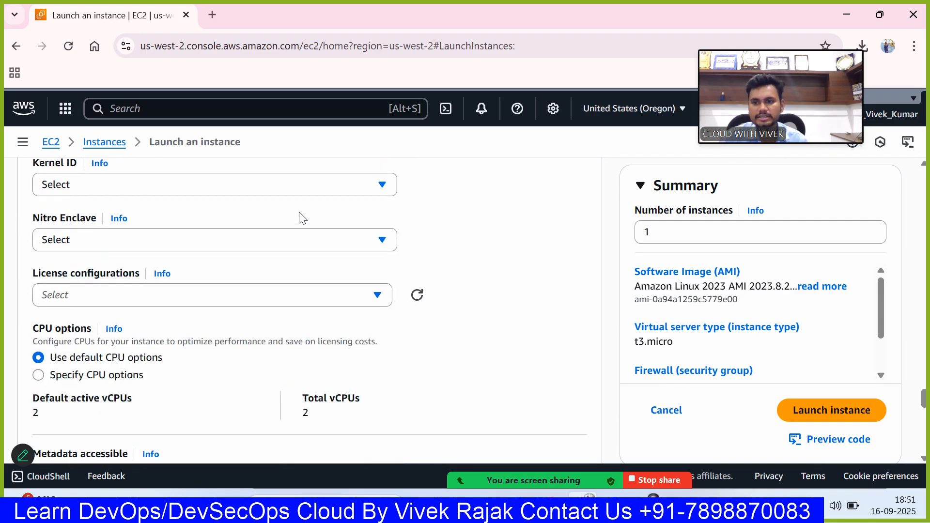
{"action": "scroll", "coordinate": [301, 217], "scroll_direction": "down", "scroll_amount": 8}
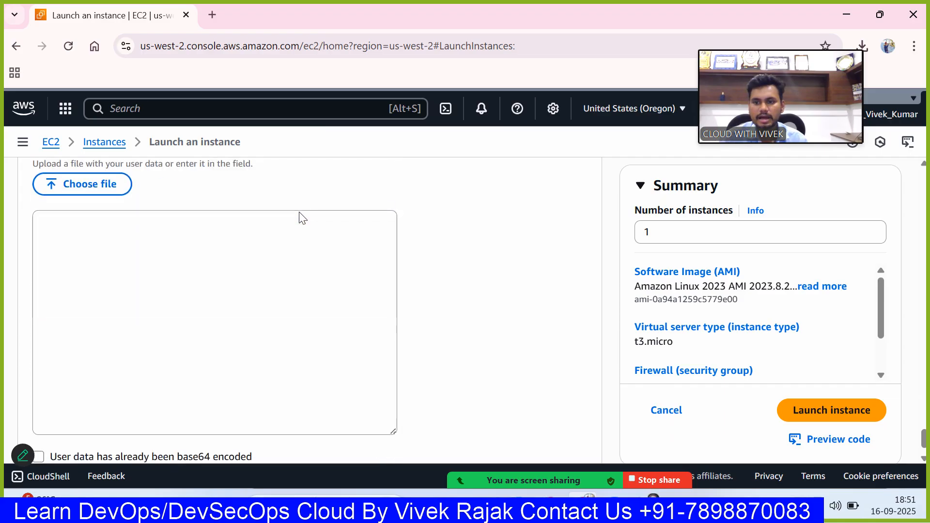
{"action": "scroll", "coordinate": [302, 217], "scroll_direction": "up", "scroll_amount": 2}
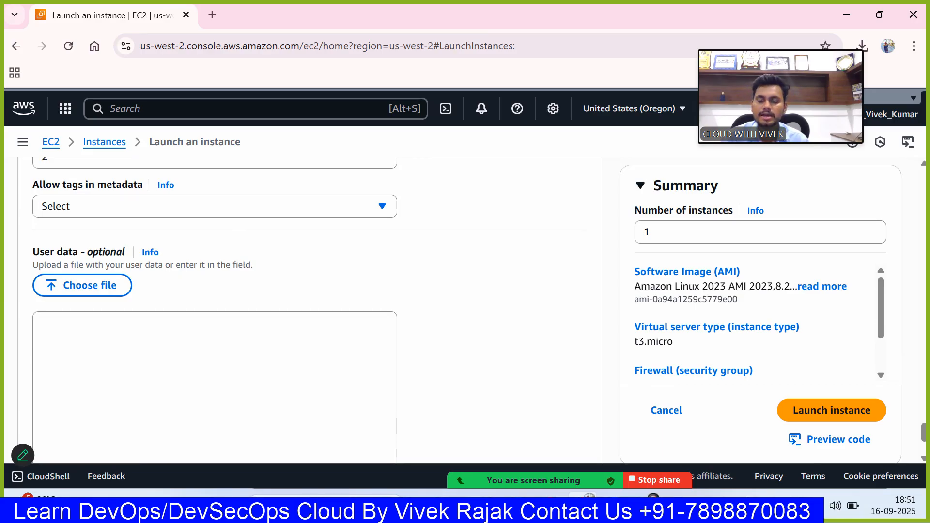
{"action": "scroll", "coordinate": [187, 336], "scroll_direction": "down", "scroll_amount": 2}
{"action": "scroll", "coordinate": [176, 289], "scroll_direction": "down", "scroll_amount": 2}
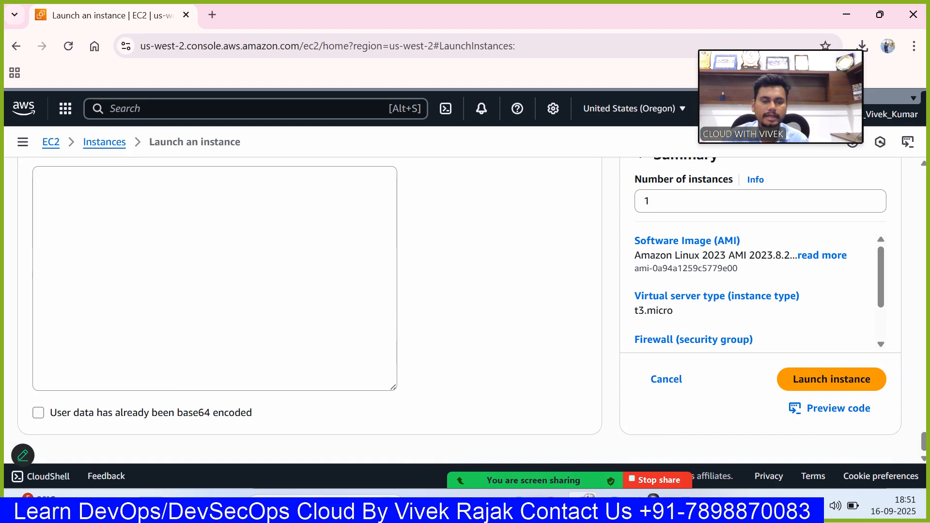
- Launch the configured instance and go to the list of instances
{"action": "scroll", "coordinate": [218, 286], "scroll_direction": "up", "scroll_amount": 5}
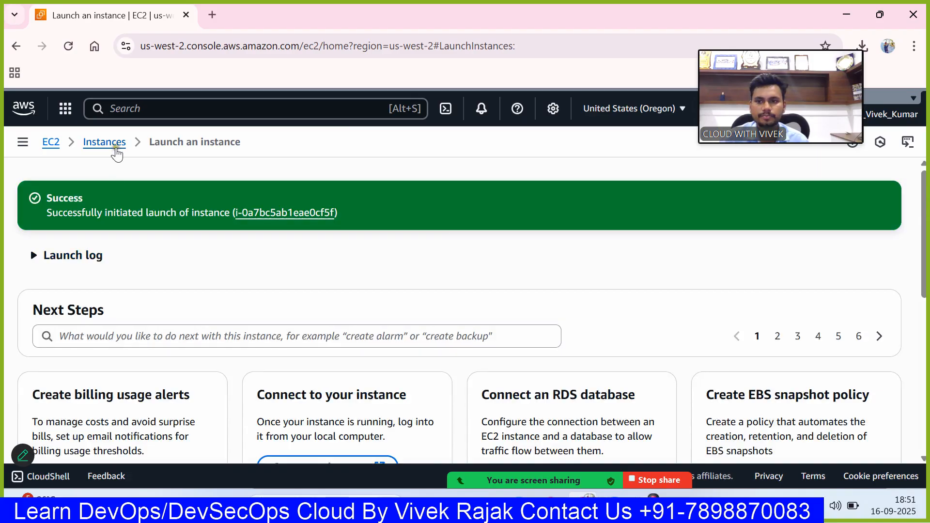
{"action": "left_click", "coordinate": [118, 143]}
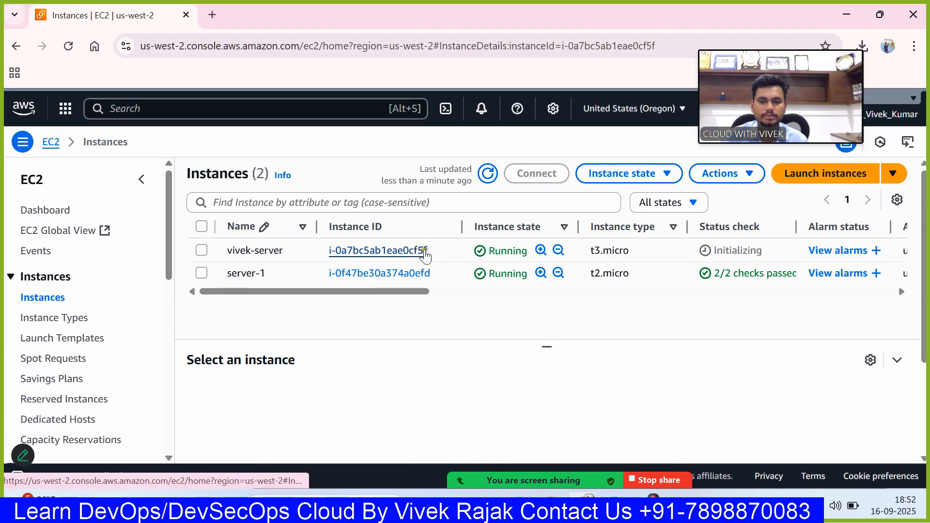
- Open the details of the new t3.micro instance and copy its public IPv4 address
{"action": "left_click", "coordinate": [418, 250]}
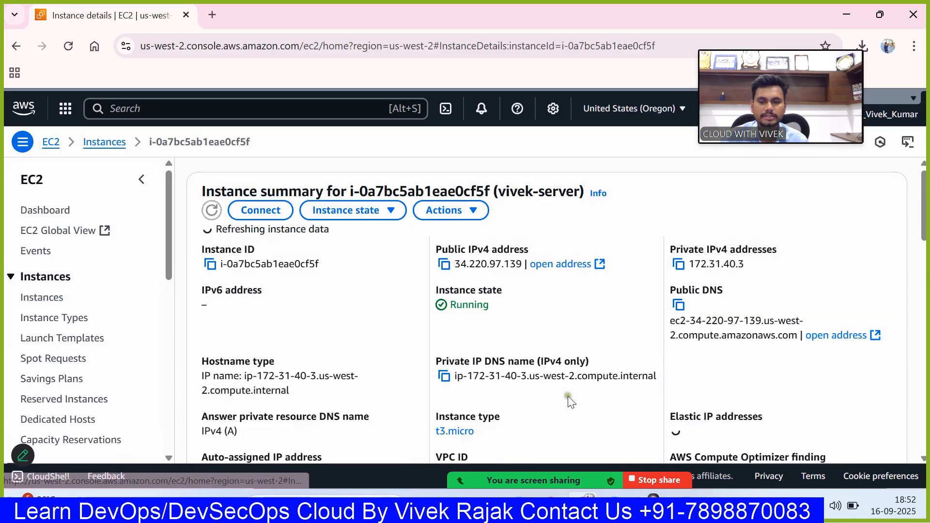
{"action": "left_click", "coordinate": [445, 265]}
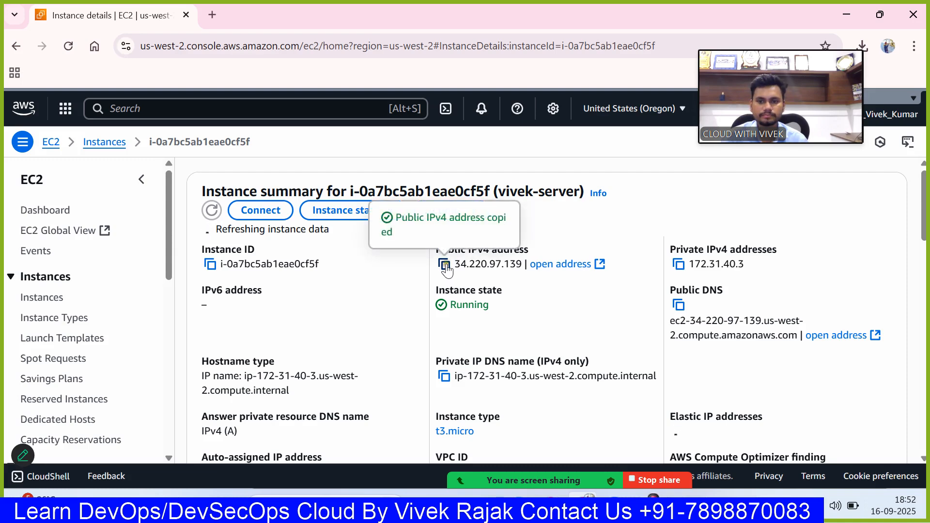
- Open a Windows Command Prompt with cmd and change to the Downloads folder
{"action": "key", "text": "super+r"}
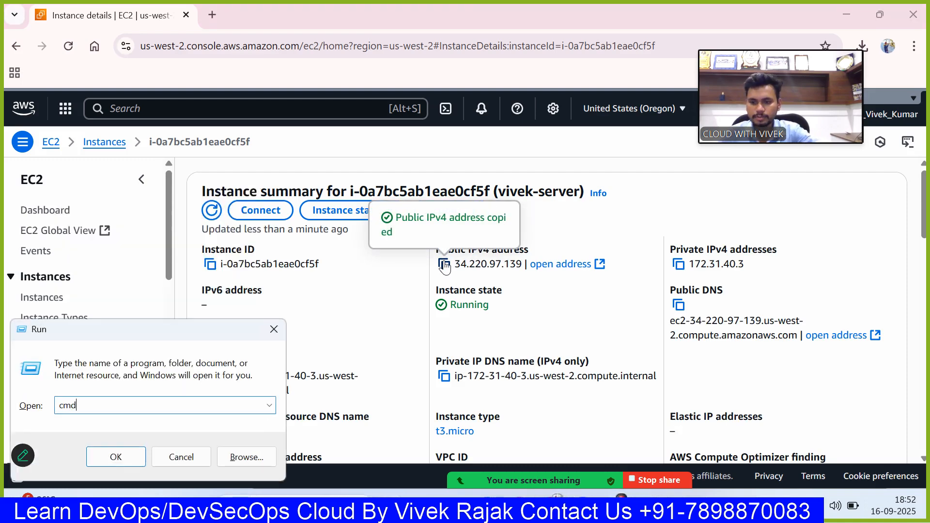
{"action": "key", "text": "Return"}
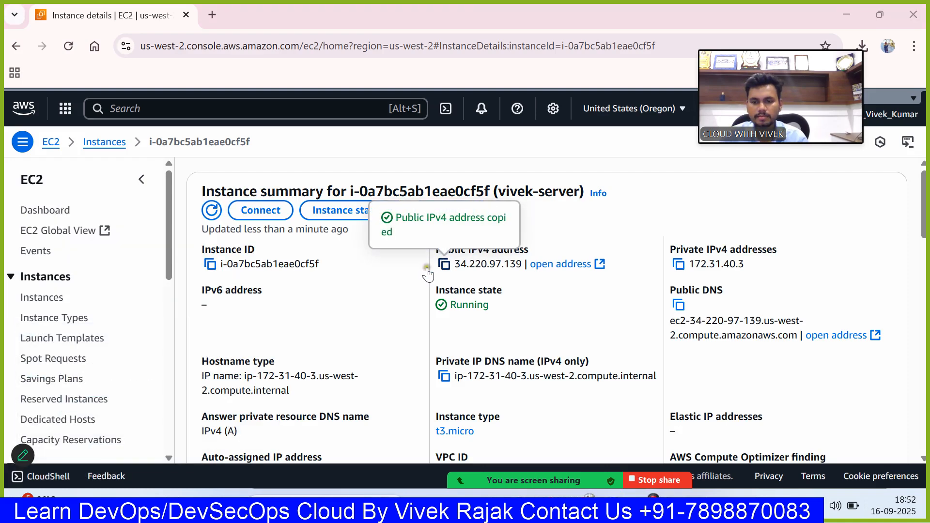
{"action": "type", "text": "cd dow"}
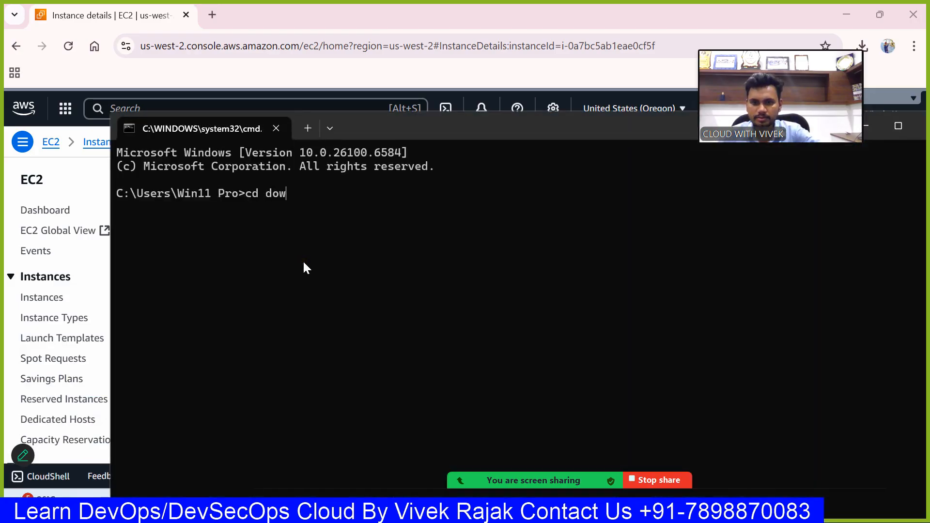
{"action": "key", "text": "Tab"}
{"action": "key", "text": "Return"}
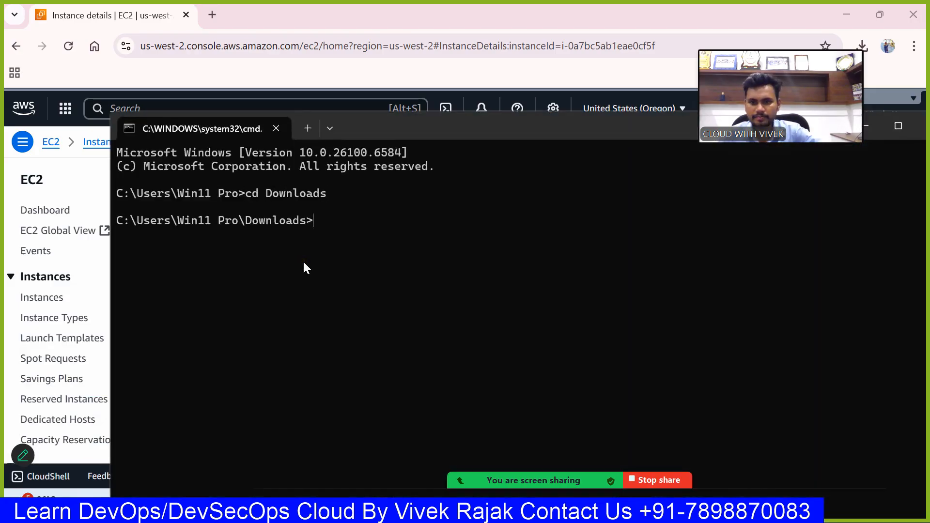
- Connect over SSH as ec2-user to 34.220.97.139 with the key file cloudwithvivek.pem and accept the host's key fingerprint
{"action": "type", "text": "ssj"}
{"action": "key", "text": "BackSpace"}
{"action": "type", "text": "h"}
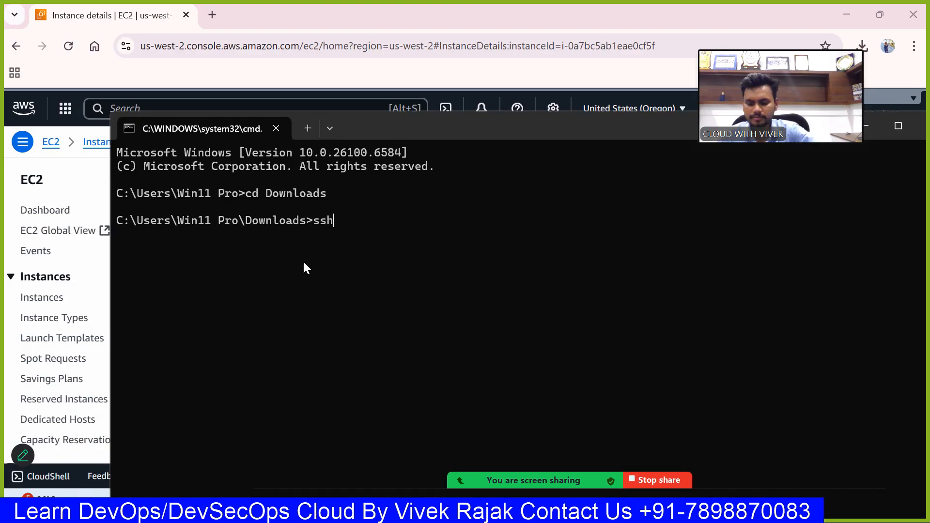
{"action": "type", "text": " ec2-user@"}
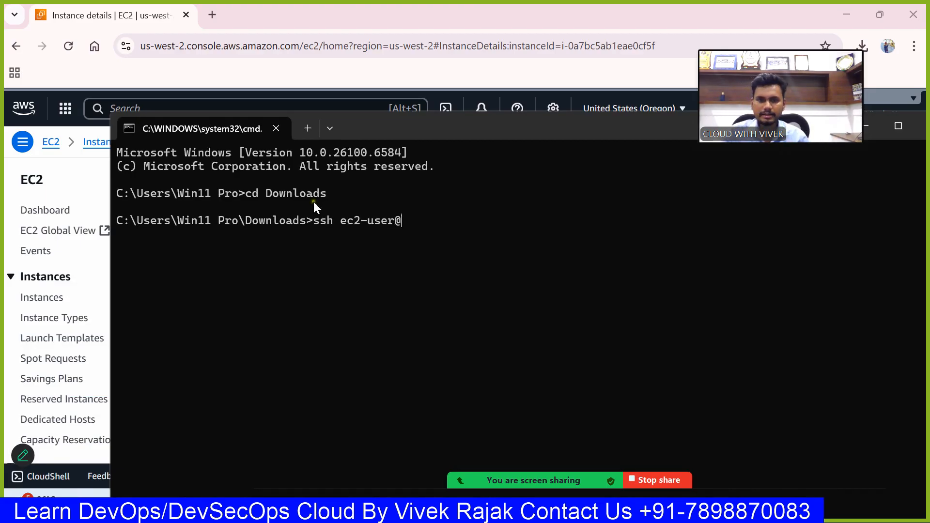
{"action": "key", "text": "ctrl+v"}
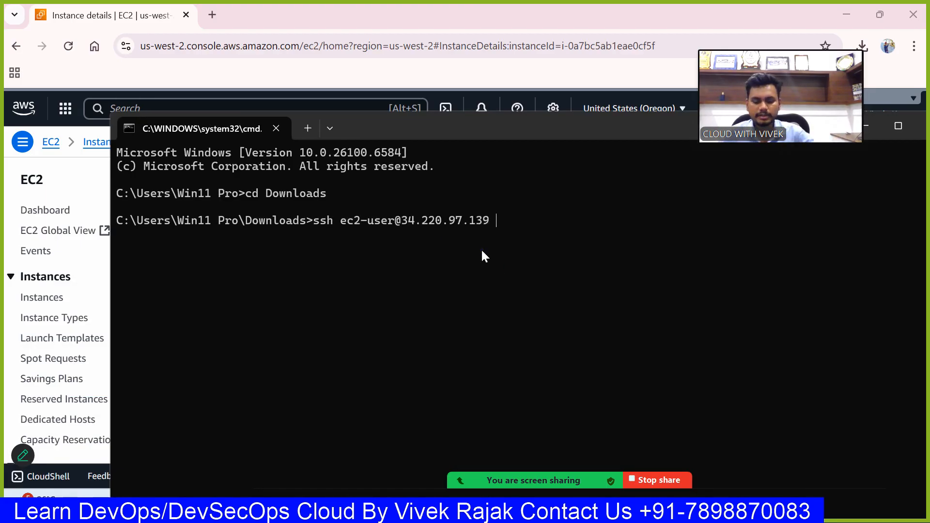
{"action": "type", "text": "-i "}
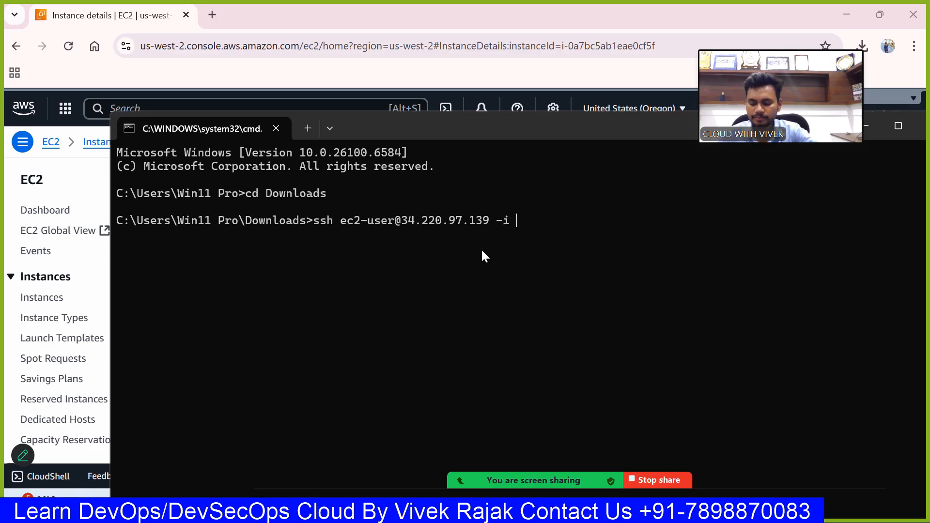
{"action": "type", "text": "clo"}
{"action": "key", "text": "Tab"}
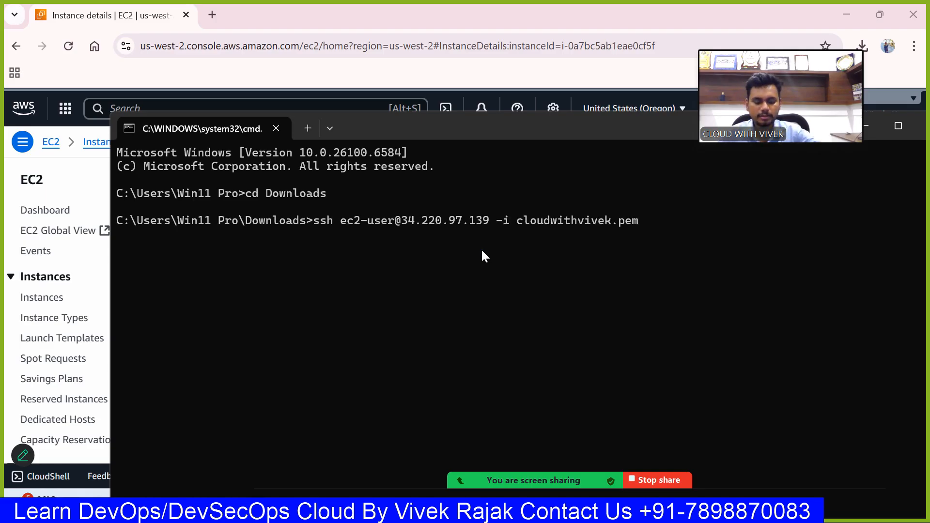
{"action": "key", "text": "Return"}
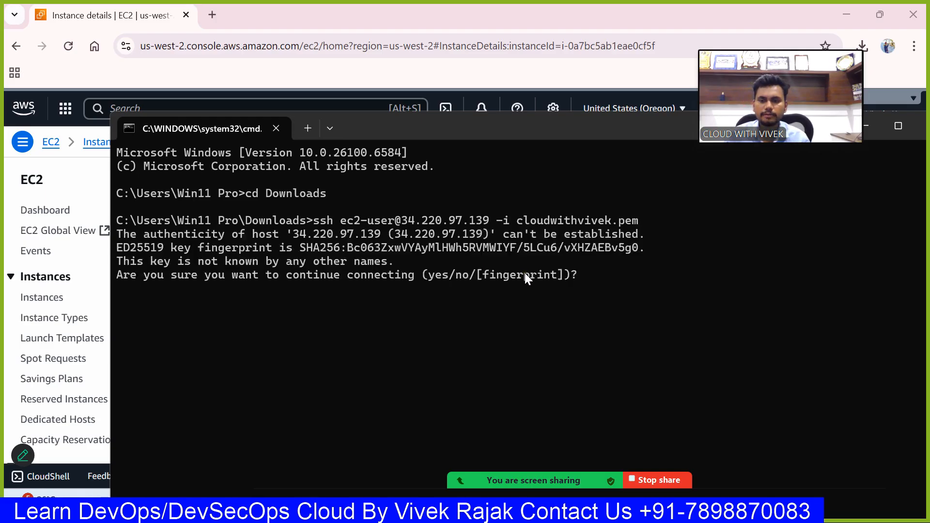
{"action": "type", "text": "yes"}
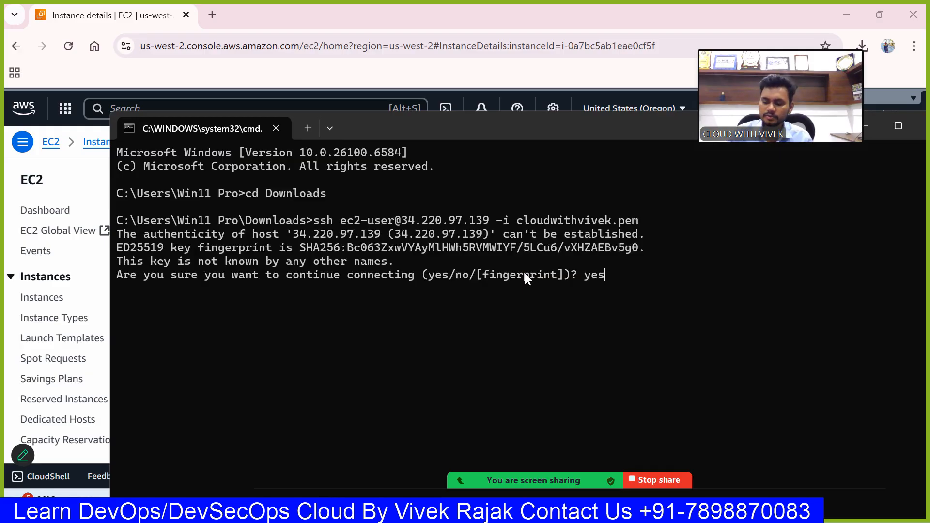
{"action": "key", "text": "Return"}
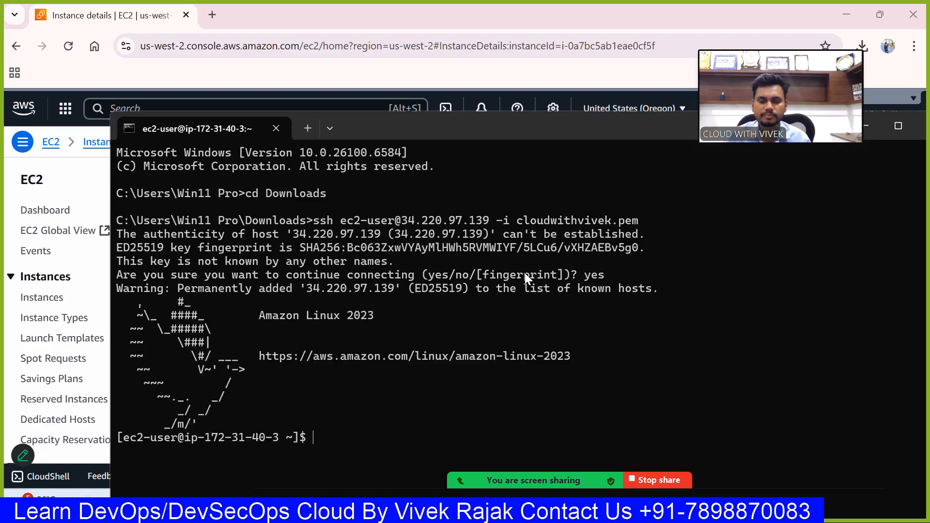
- Maximize the terminal window and switch to the root user on the instance with sudo -i
{"action": "left_click", "coordinate": [898, 126]}
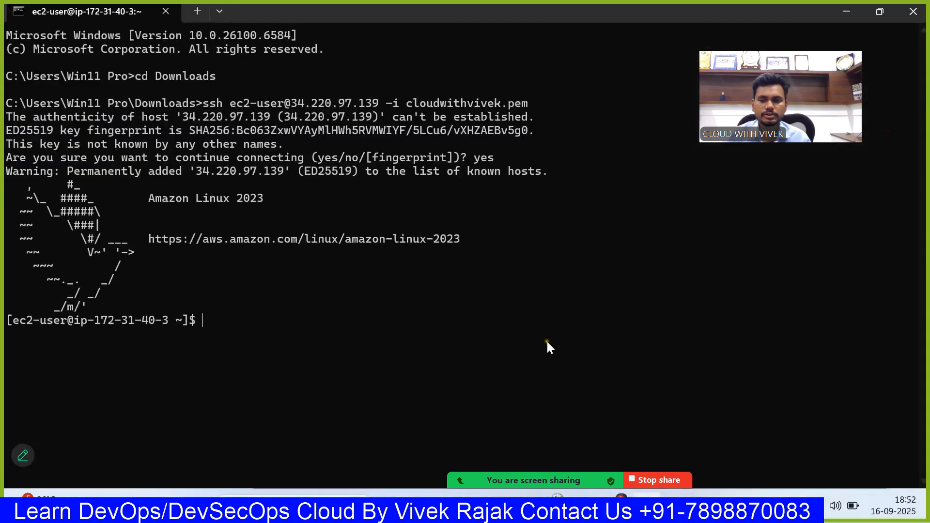
{"action": "type", "text": "sudo "}
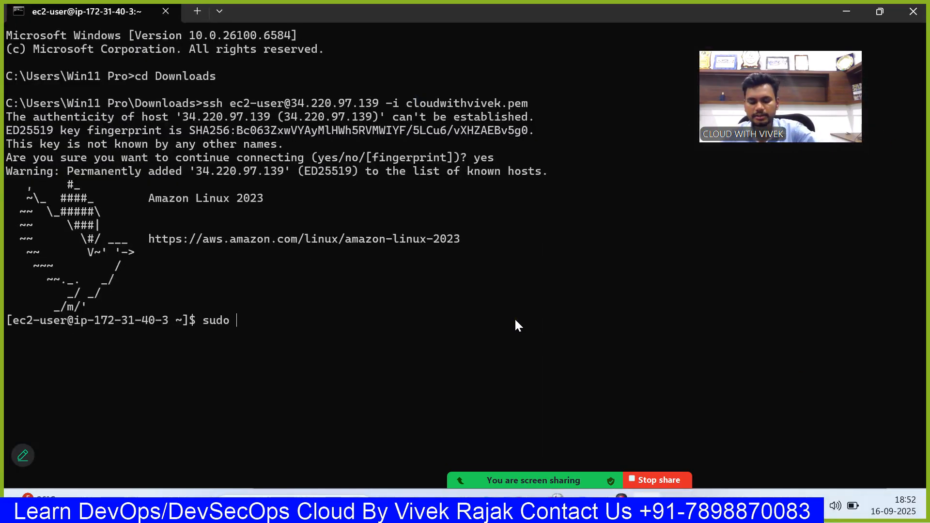
{"action": "type", "text": "-i"}
{"action": "key", "text": "Return"}
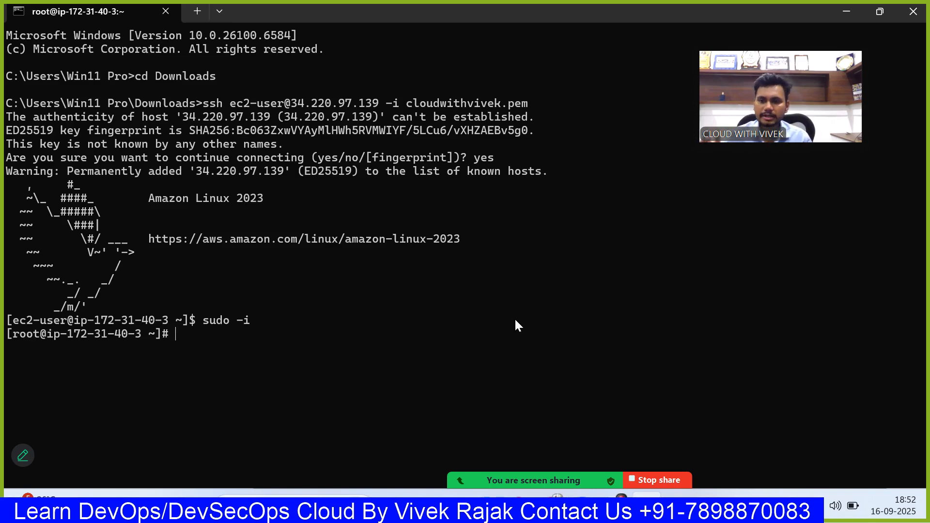
- Switch back to the EC2 console in the browser and select the t3.micro instance in the instances list
{"action": "mouse_move", "coordinate": [611, 472]}
{"action": "key", "text": "alt+Tab"}
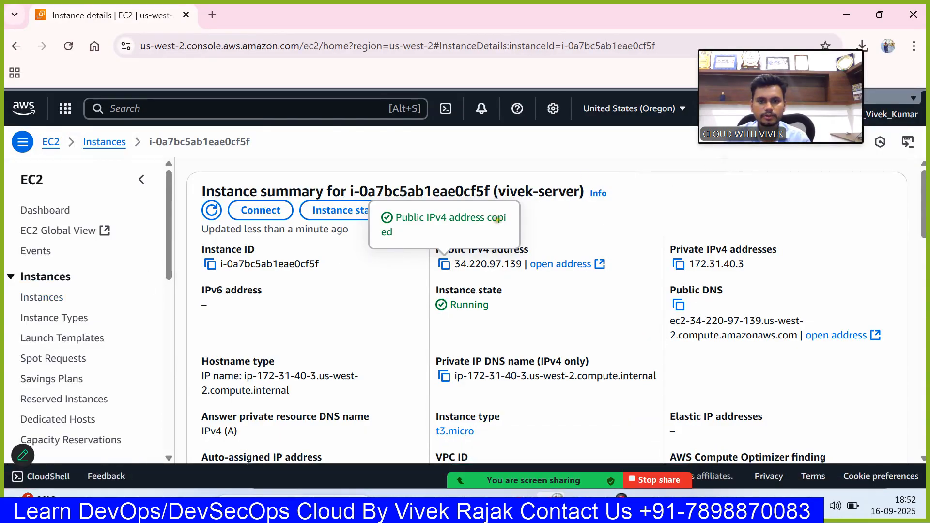
{"action": "left_click", "coordinate": [53, 297]}
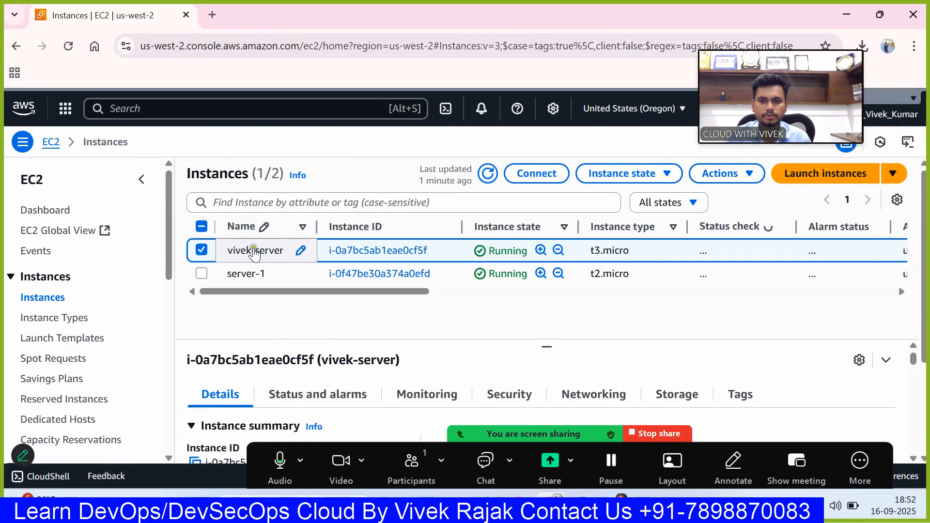
- Try to terminate the selected t3.micro instance with termination protection still enabled
{"action": "left_click", "coordinate": [747, 175]}
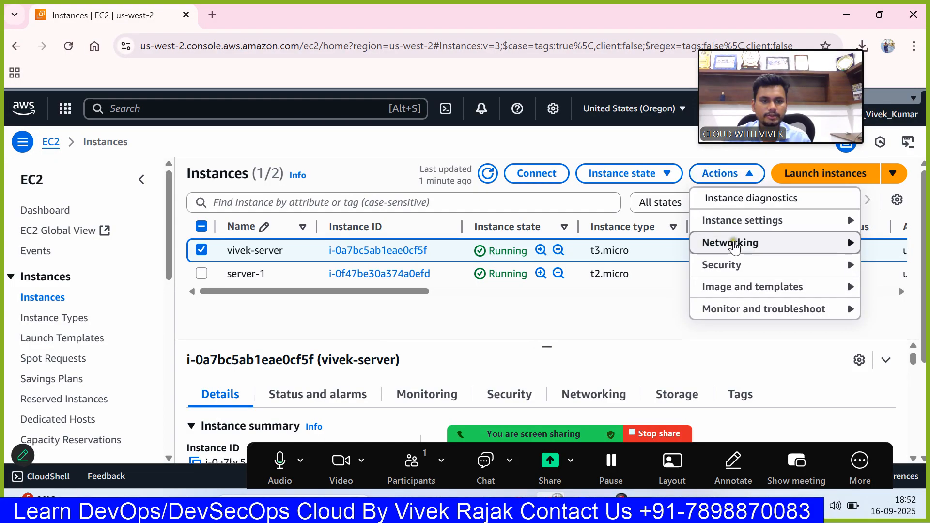
{"action": "left_click", "coordinate": [674, 178]}
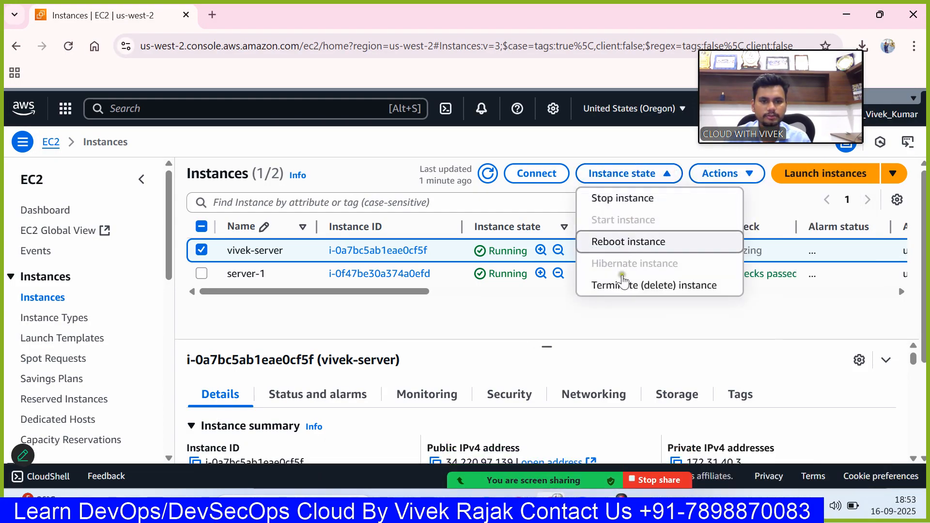
{"action": "left_click", "coordinate": [622, 285]}
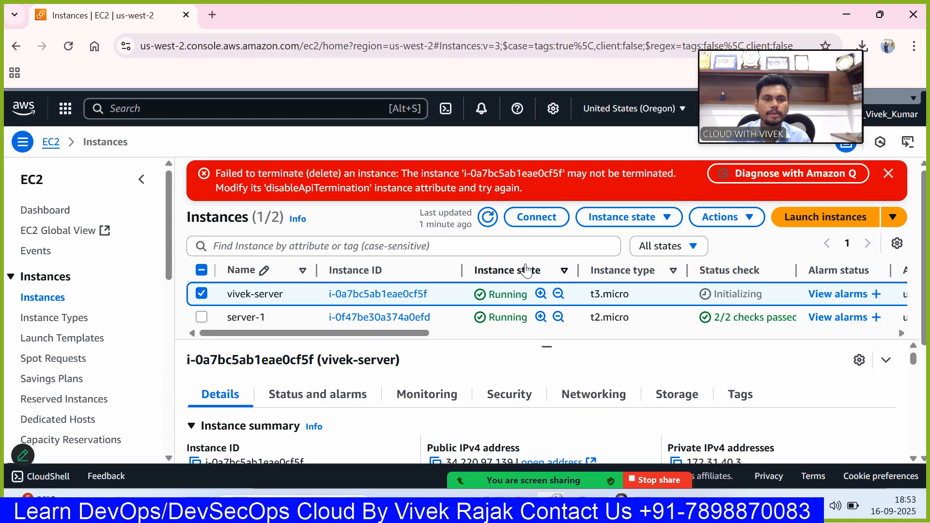
- Disable termination protection for the selected t3.micro instance and save the change
{"action": "left_click", "coordinate": [661, 219]}
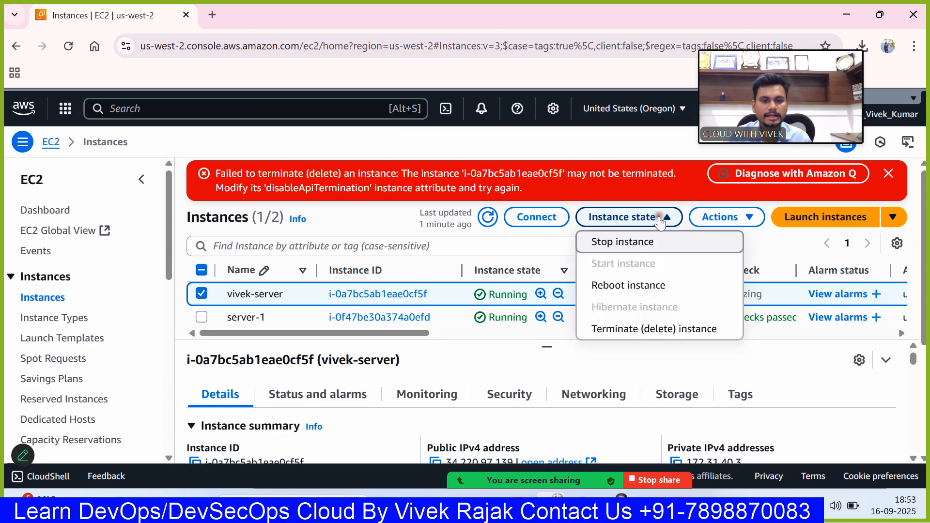
{"action": "left_click", "coordinate": [723, 218]}
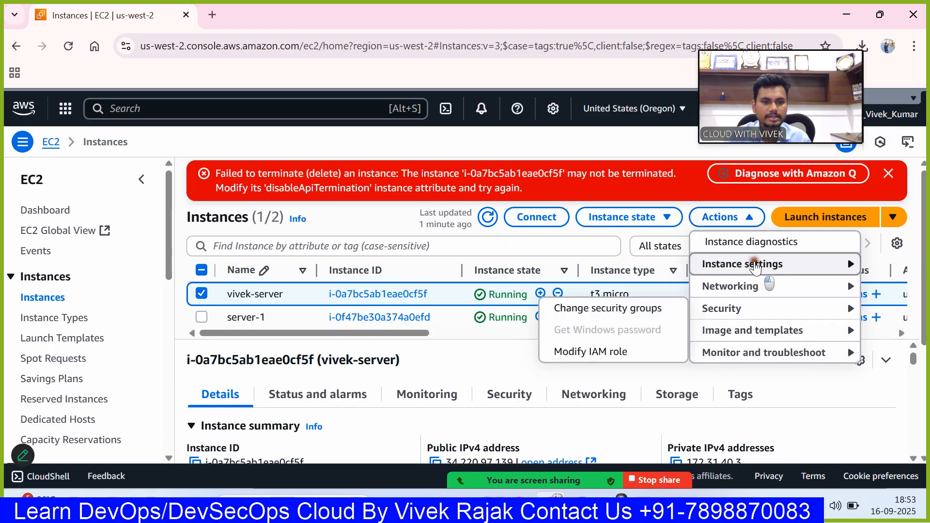
{"action": "mouse_move", "coordinate": [746, 265]}
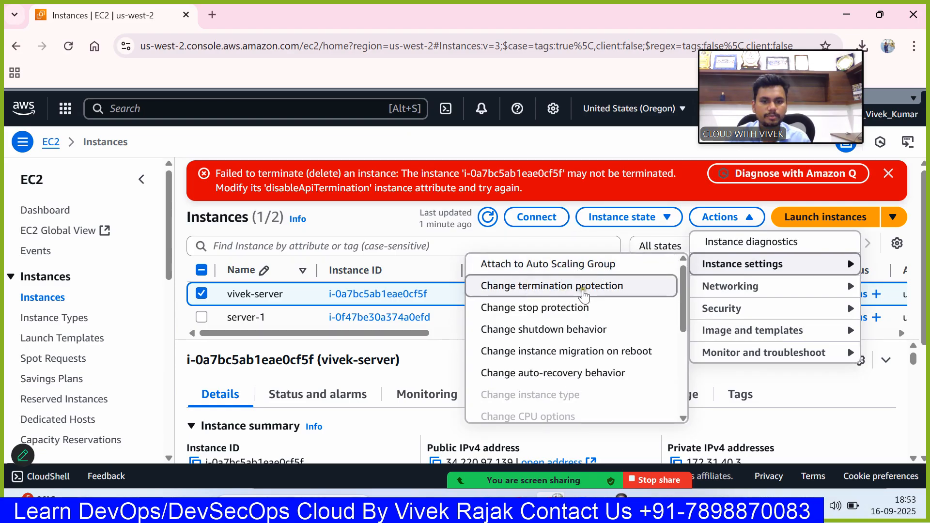
{"action": "left_click", "coordinate": [584, 289]}
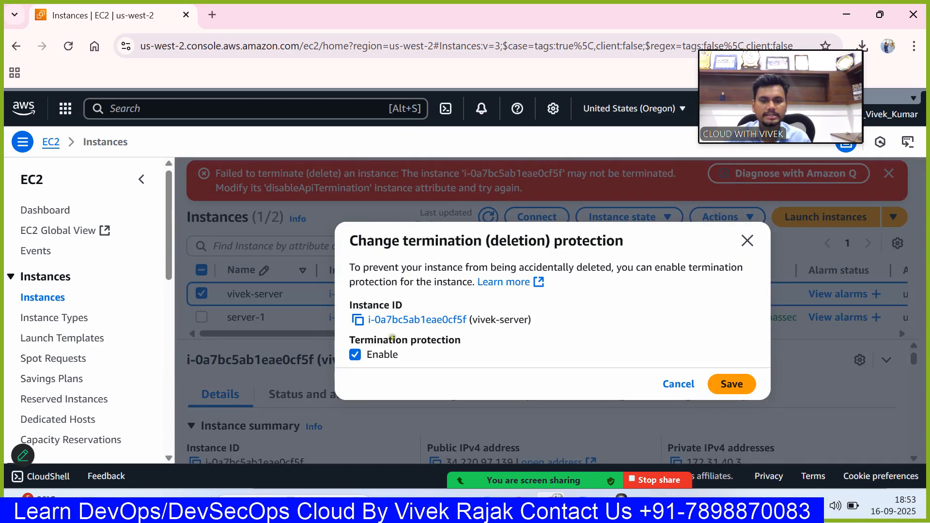
{"action": "left_click", "coordinate": [376, 355]}
{"action": "left_click", "coordinate": [733, 415]}
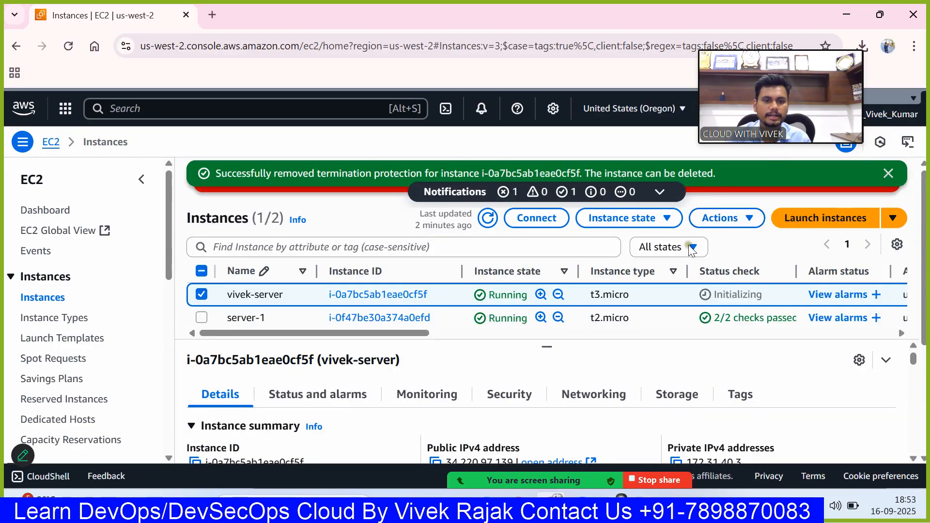
- Terminate the t3.micro instance without skipping the OS shutdown and dismiss the notification banners
{"action": "left_click", "coordinate": [654, 219]}
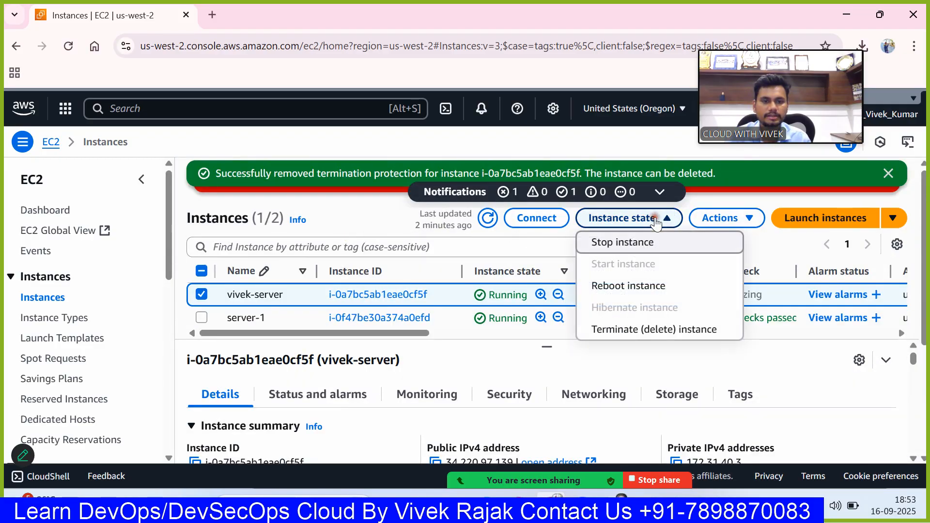
{"action": "left_click", "coordinate": [629, 331]}
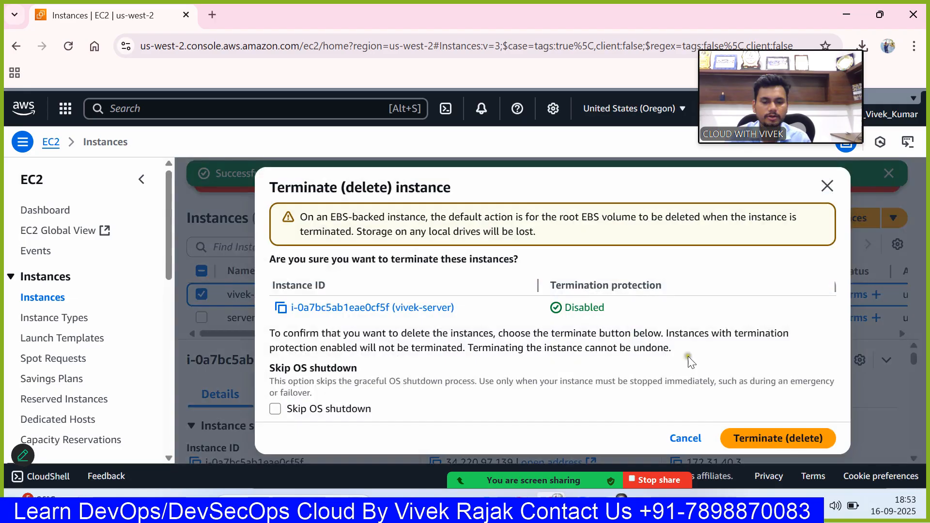
{"action": "left_click", "coordinate": [767, 442]}
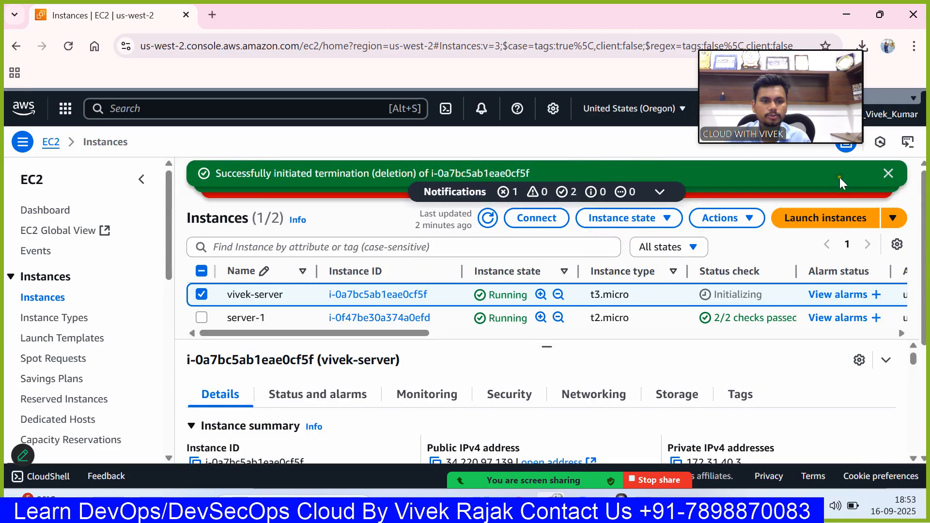
{"action": "left_click", "coordinate": [887, 174]}
{"action": "left_click", "coordinate": [888, 174]}
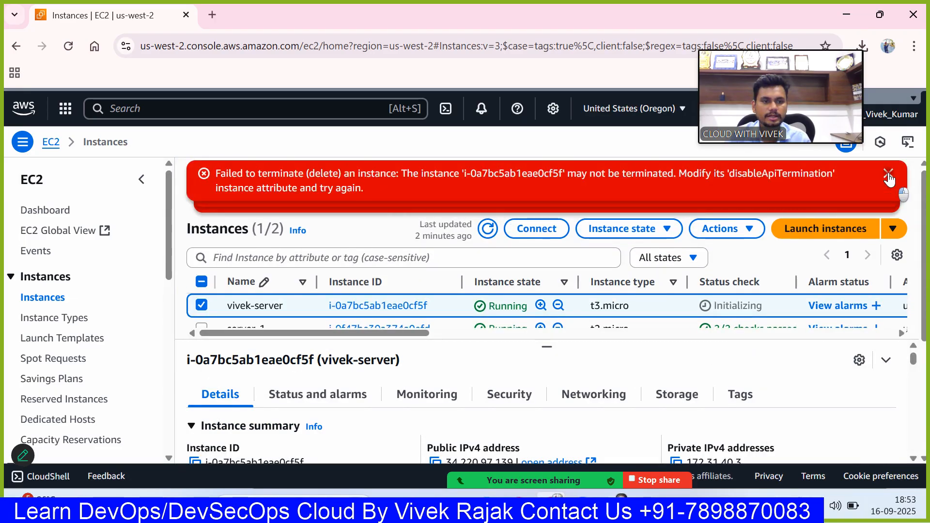
{"action": "left_click", "coordinate": [888, 175]}
{"action": "left_click", "coordinate": [889, 176]}
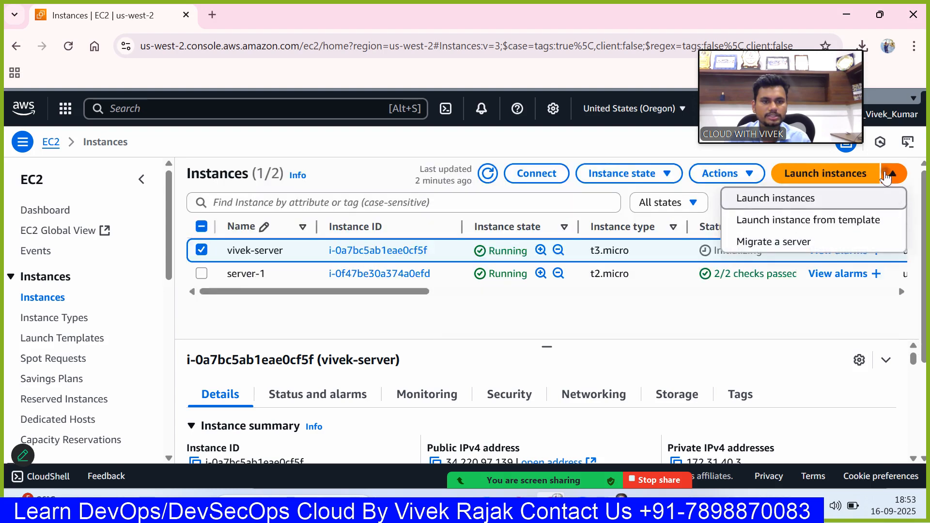
- Refresh the instances list and widen the Instance state column to check the terminated instance's state
{"action": "left_click", "coordinate": [489, 173]}
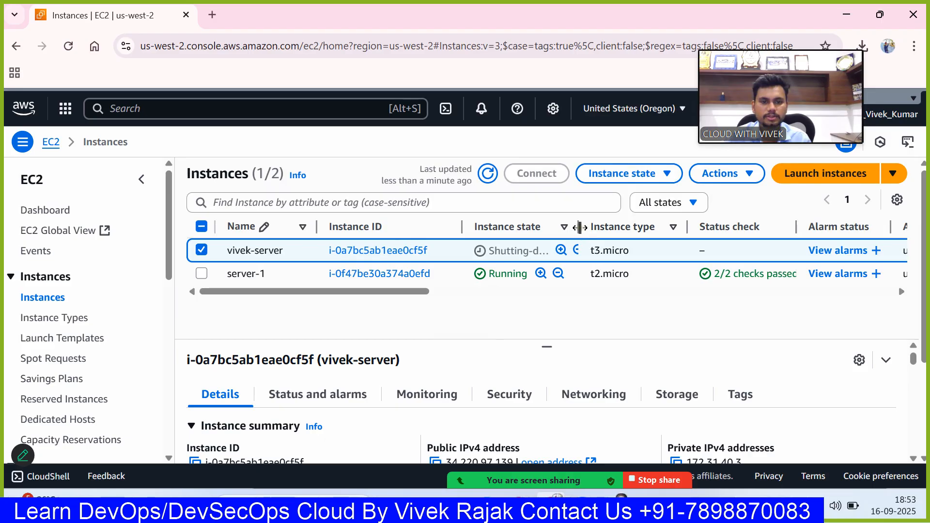
{"action": "left_click_drag", "start_coordinate": [582, 232], "coordinate": [644, 228]}
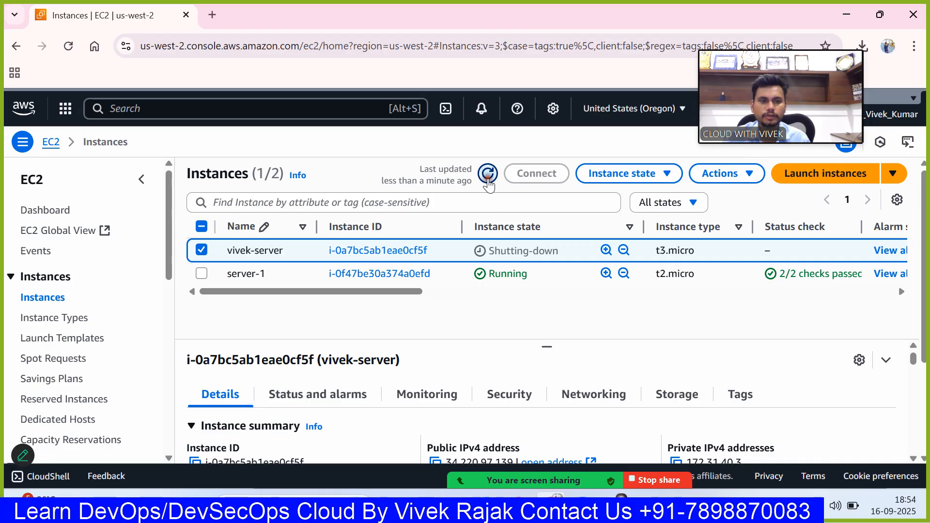
{"action": "left_click", "coordinate": [488, 175]}
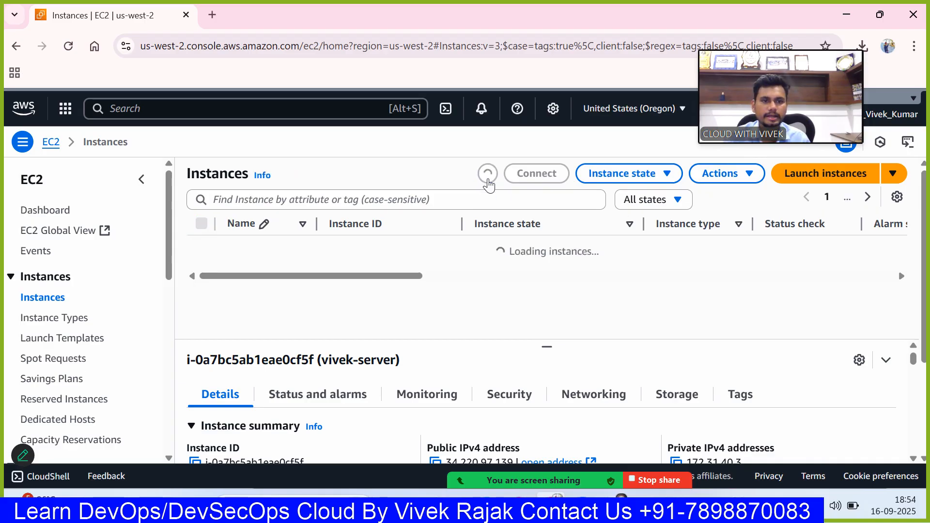